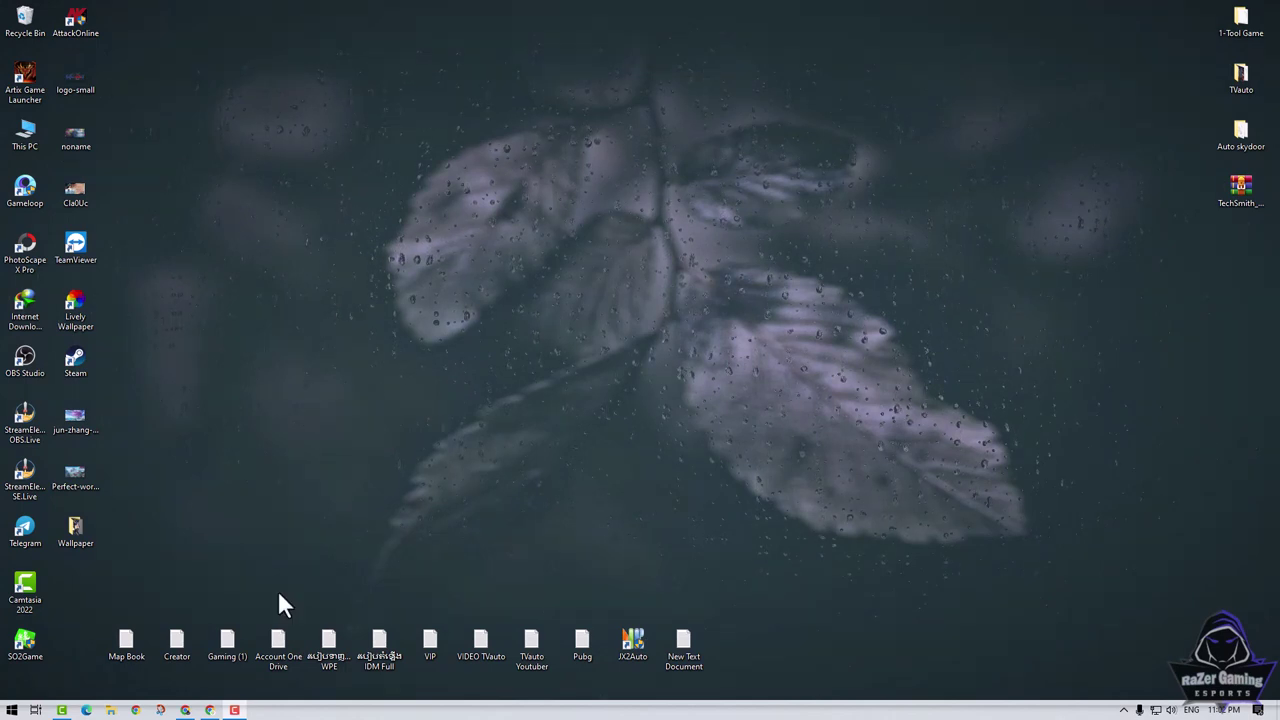
Open jx2war.com's registration form and enter the username 'razerjxwar2'.
left_click(197, 703)
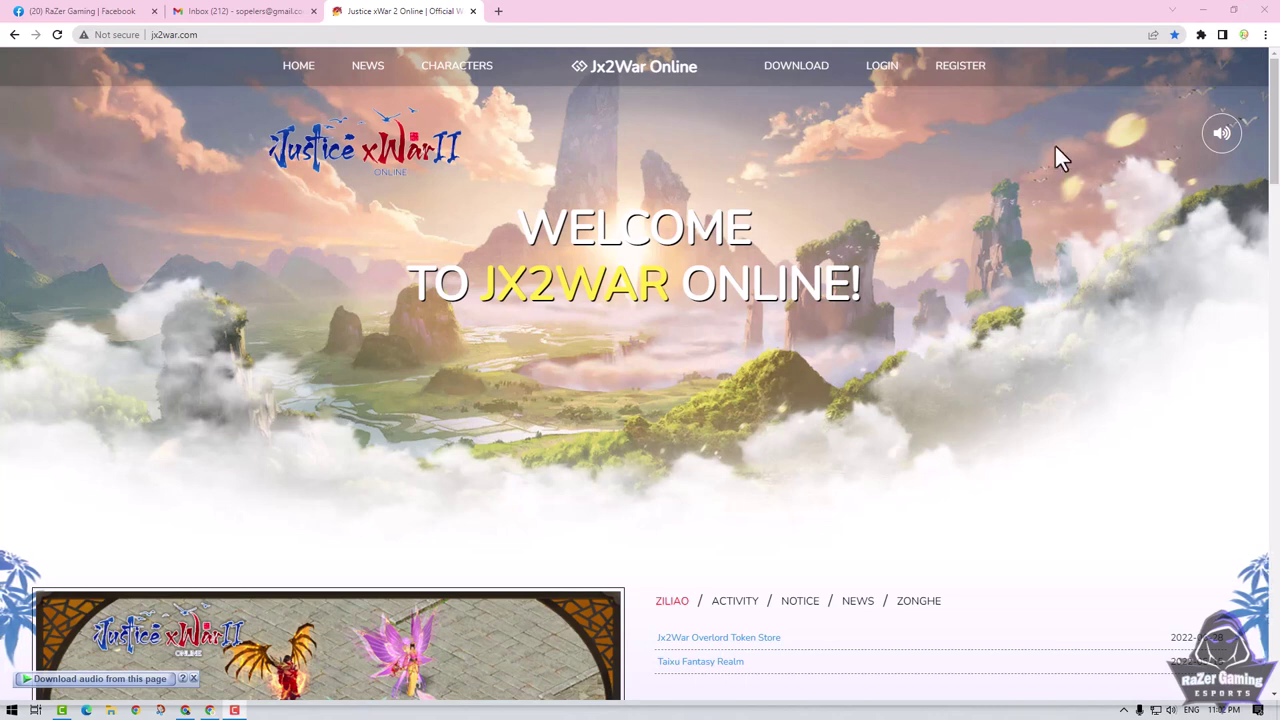
left_click(966, 84)
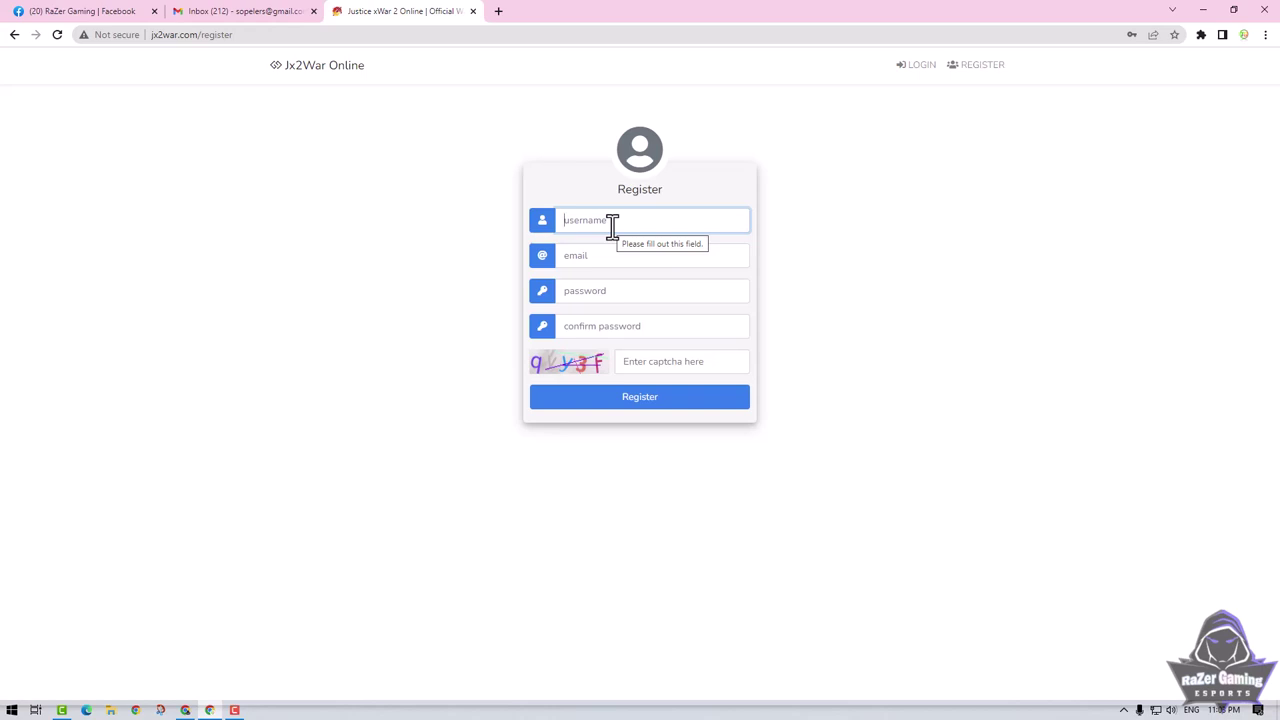
type("jx")
key("BackSpace")
type("razer")
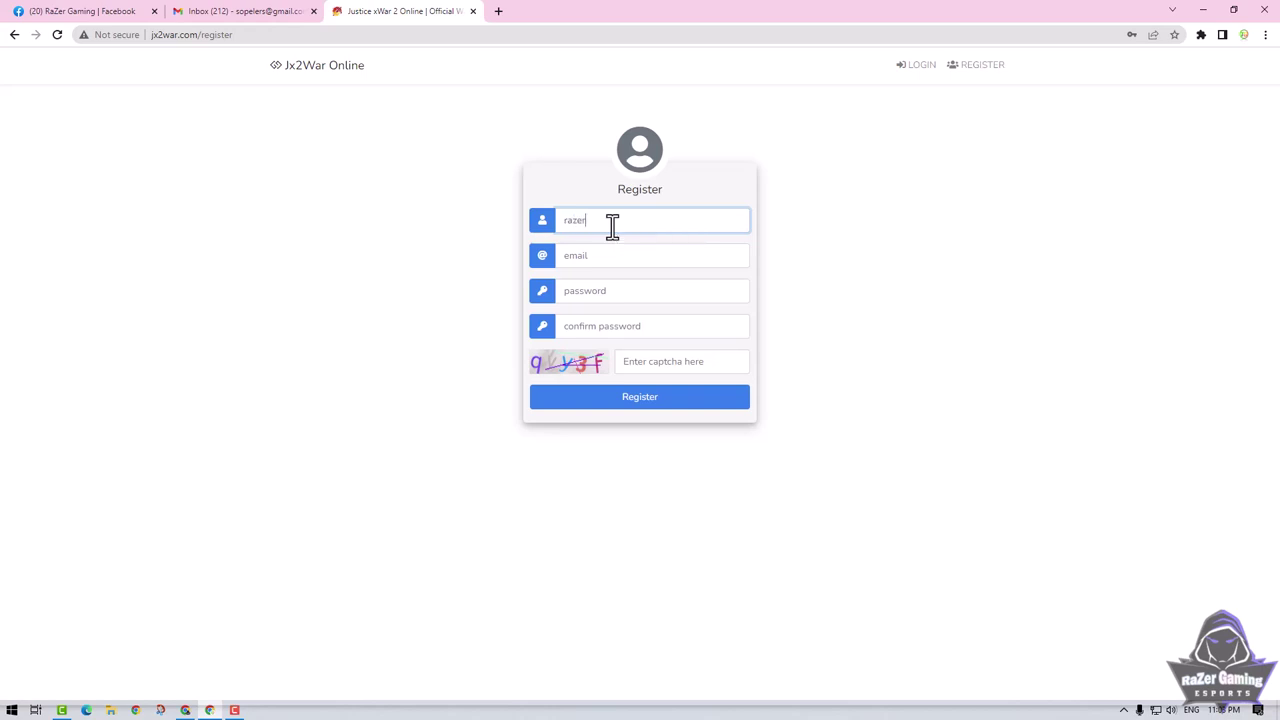
type("jxwar2")
Fill in the account e-mail address, the password and the password confirmation.
left_click(582, 256)
key("ctrl+v")
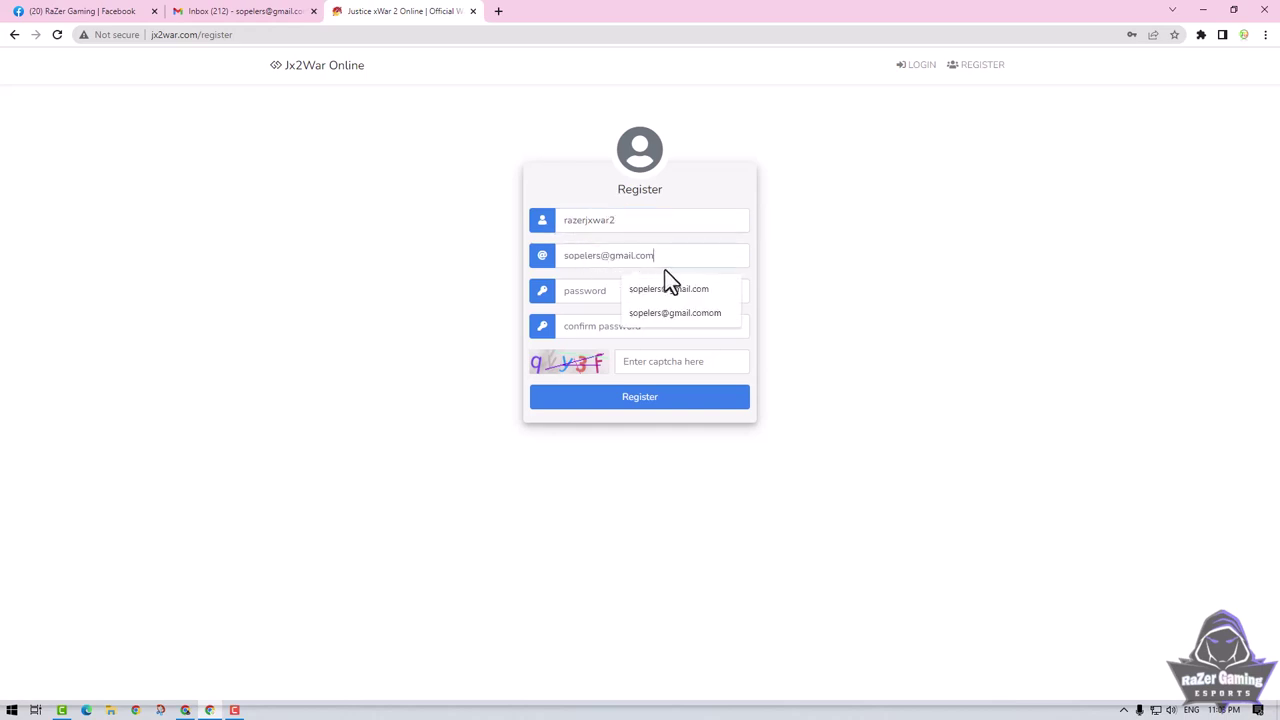
left_click(839, 235)
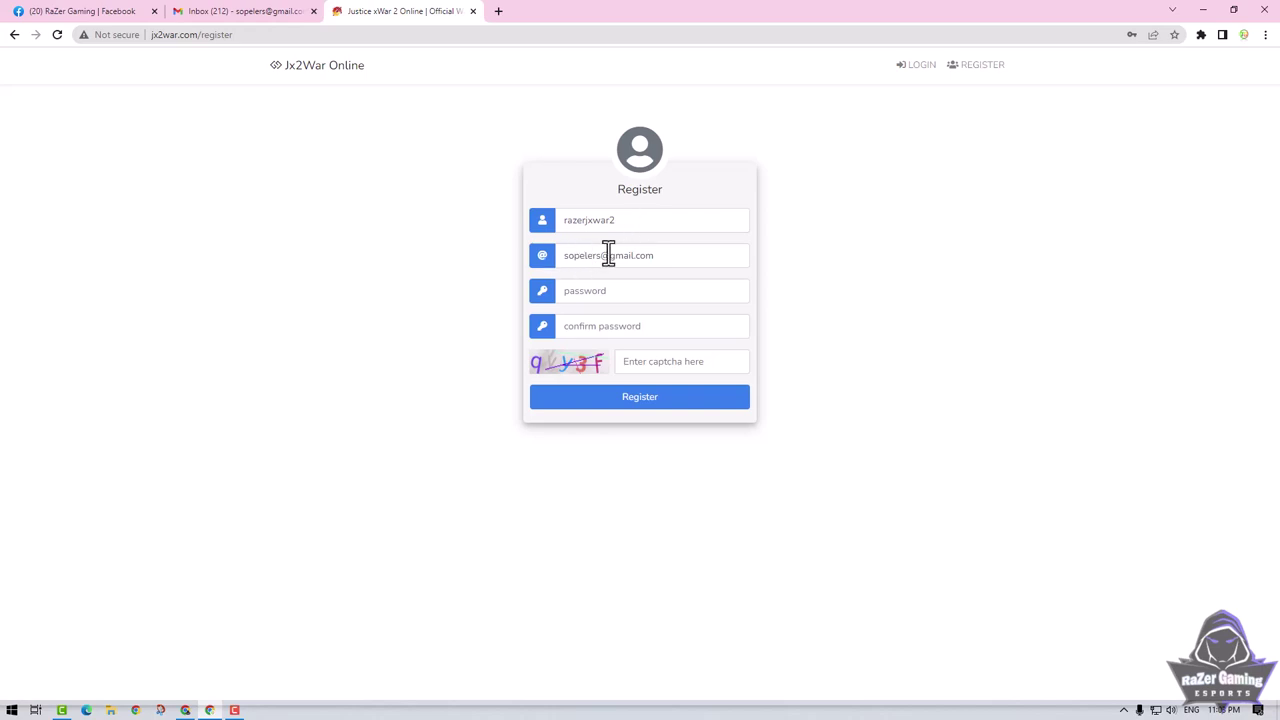
left_click(586, 290)
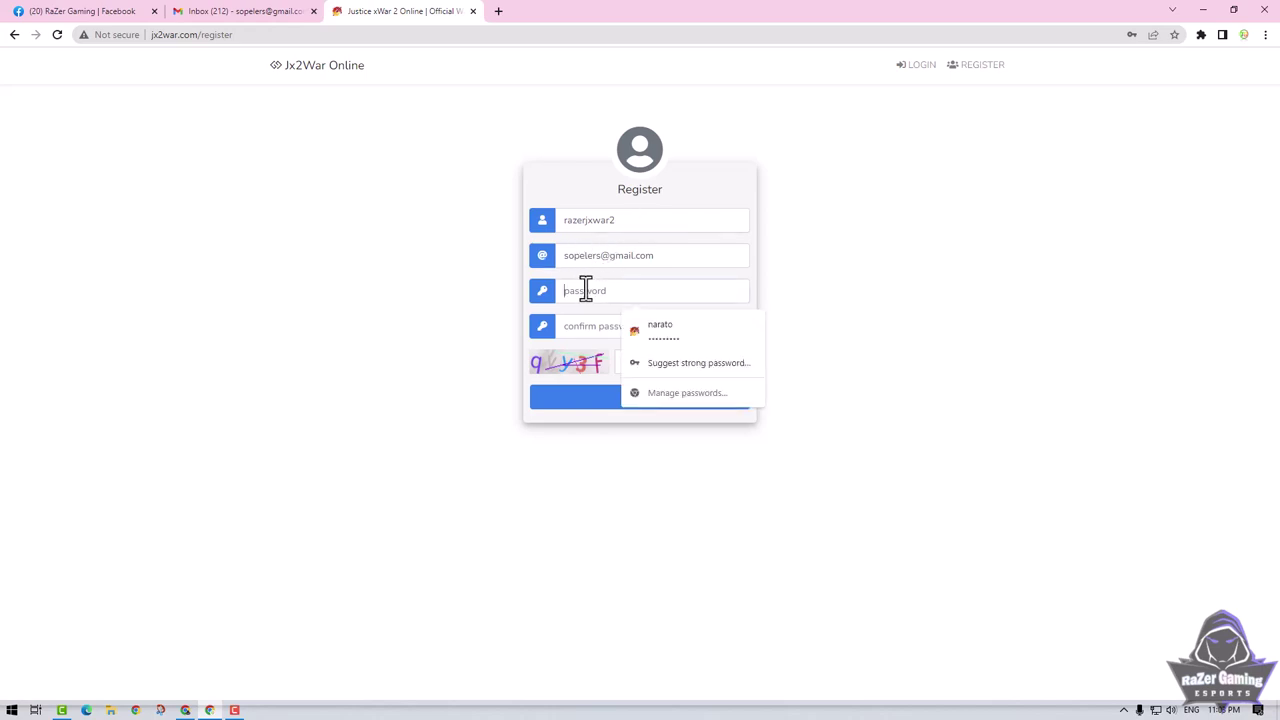
type("•••••••••")
left_click(600, 329)
type("•••••")
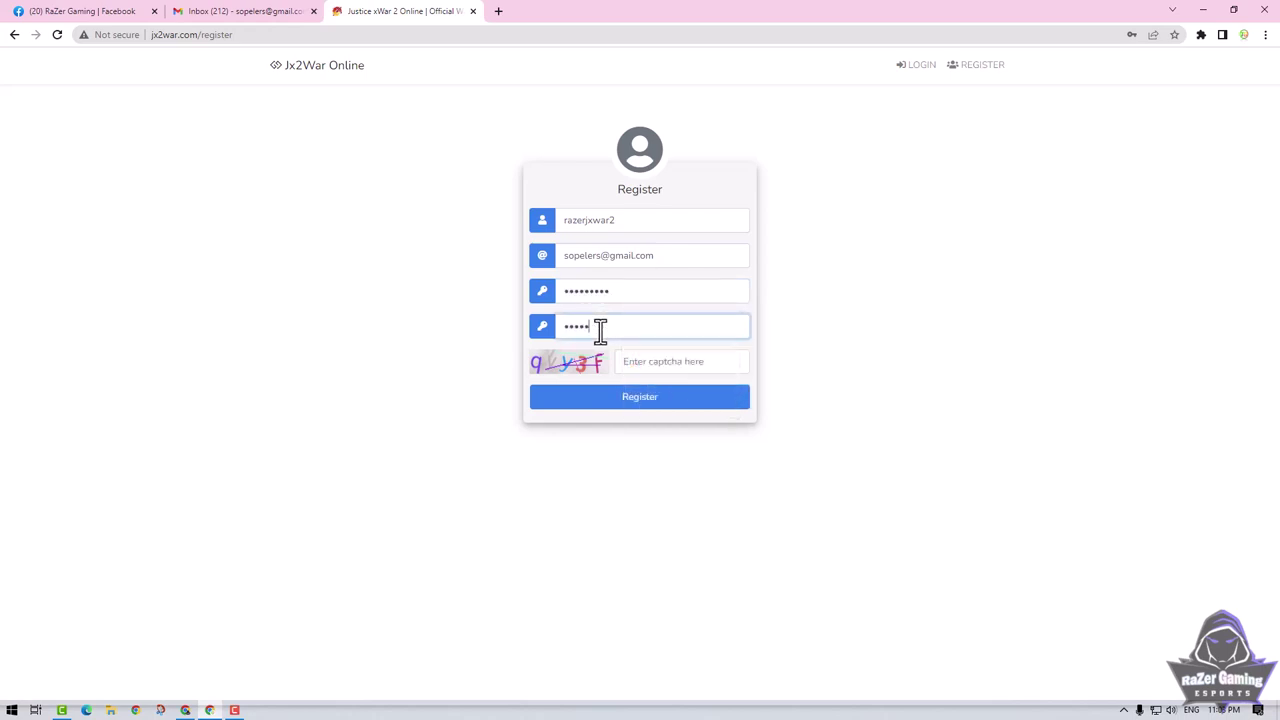
type("••••")
Enter the captcha and submit the registration, retrying with a new captcha when rejected.
left_click(643, 362)
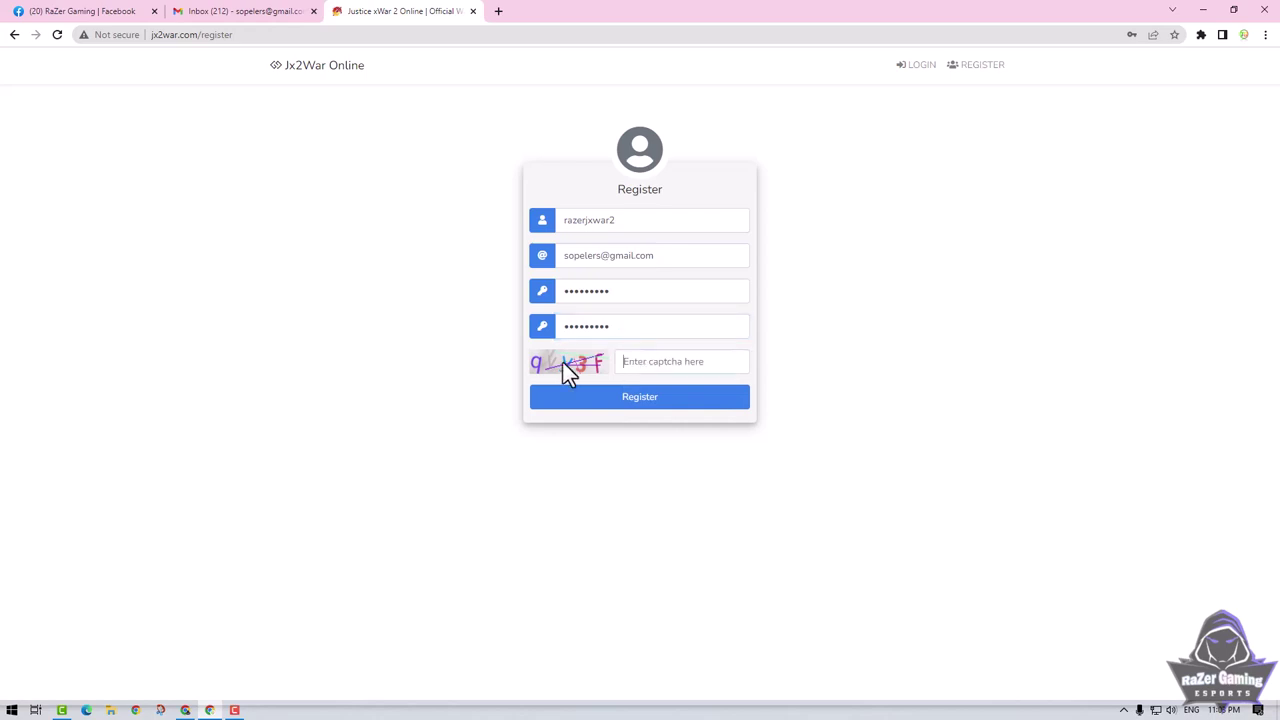
type("qvy3f")
left_click(666, 412)
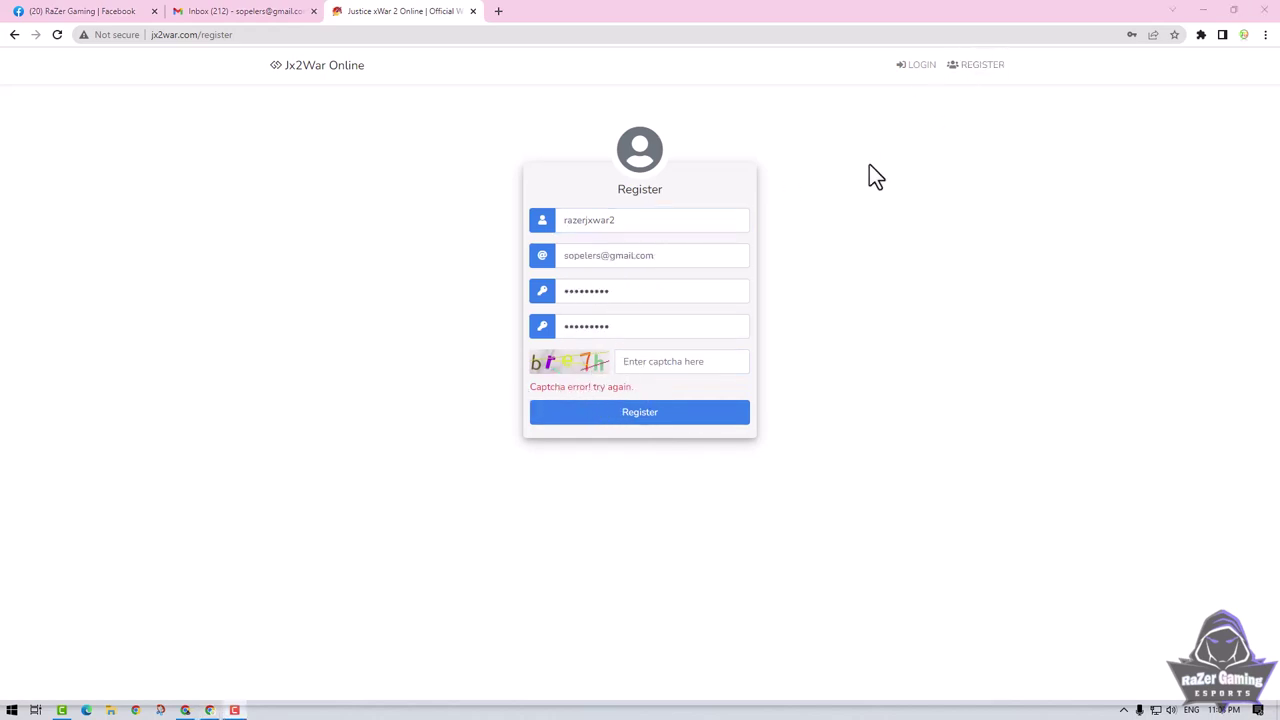
left_click(652, 365)
type("bre")
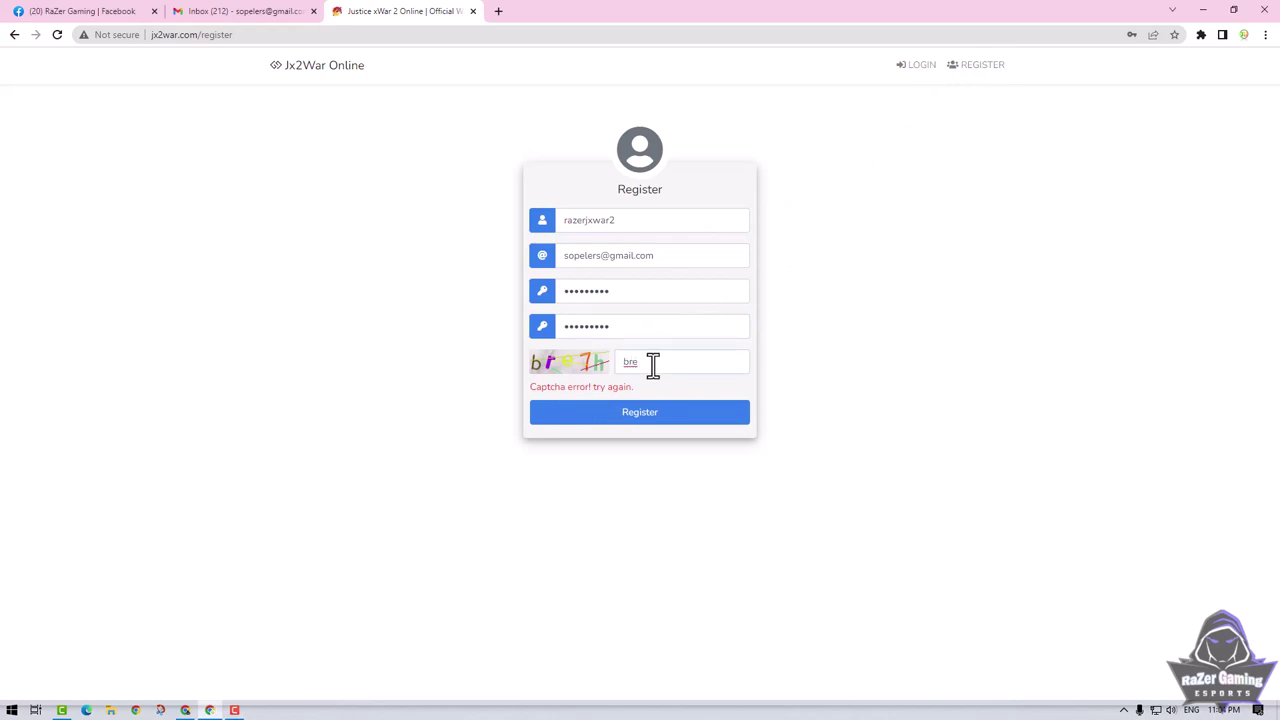
type("7h")
left_click(649, 413)
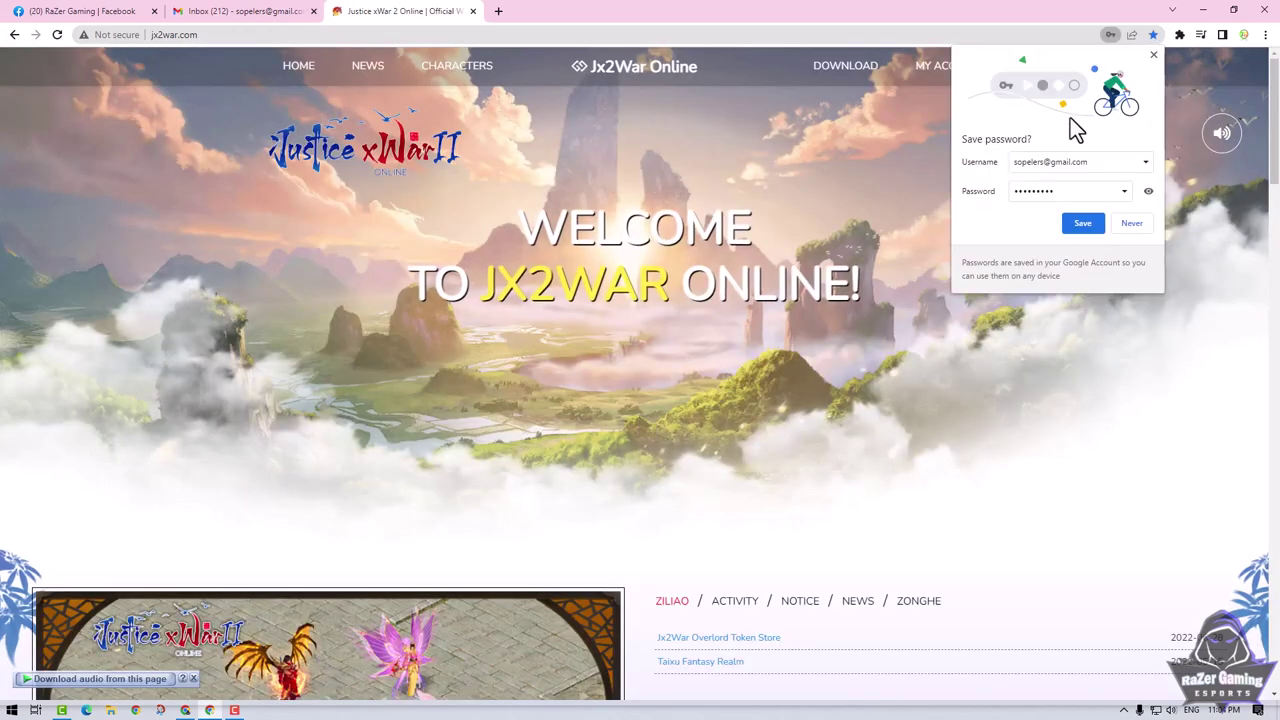
Dismiss the save-password prompt, mute the site music and open My Account.
left_click(1153, 57)
left_click(1222, 140)
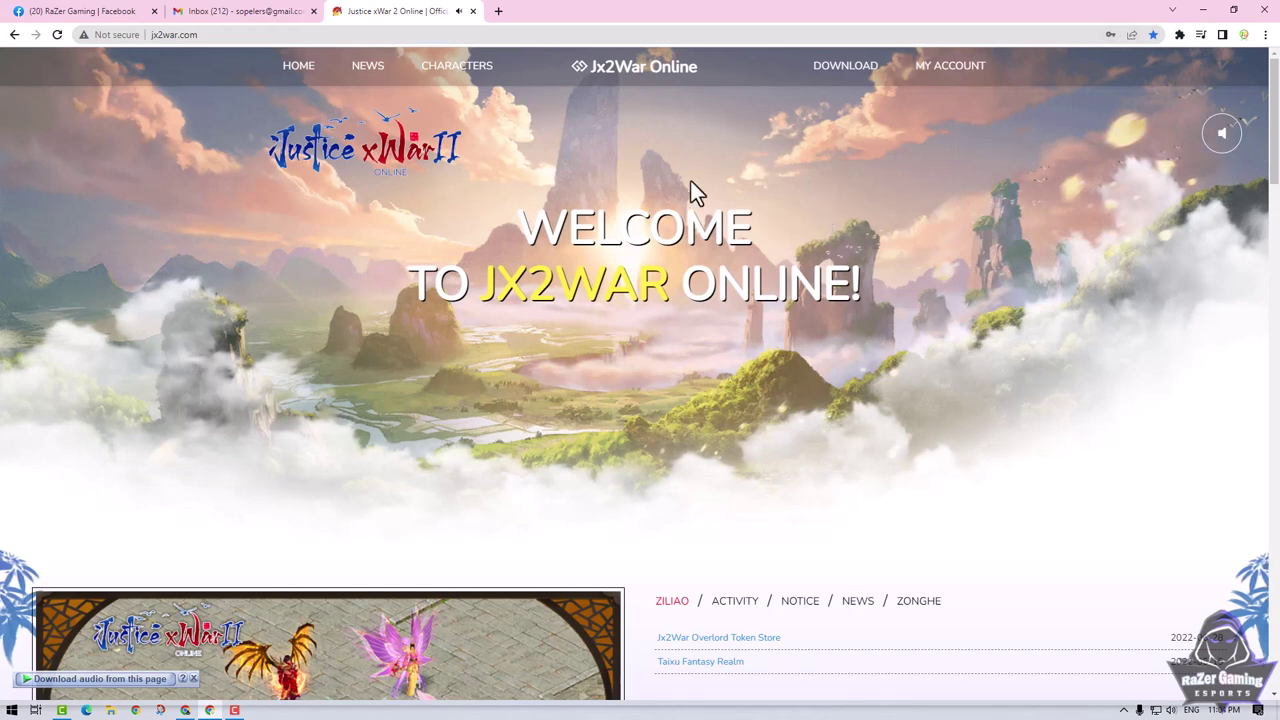
left_click(957, 75)
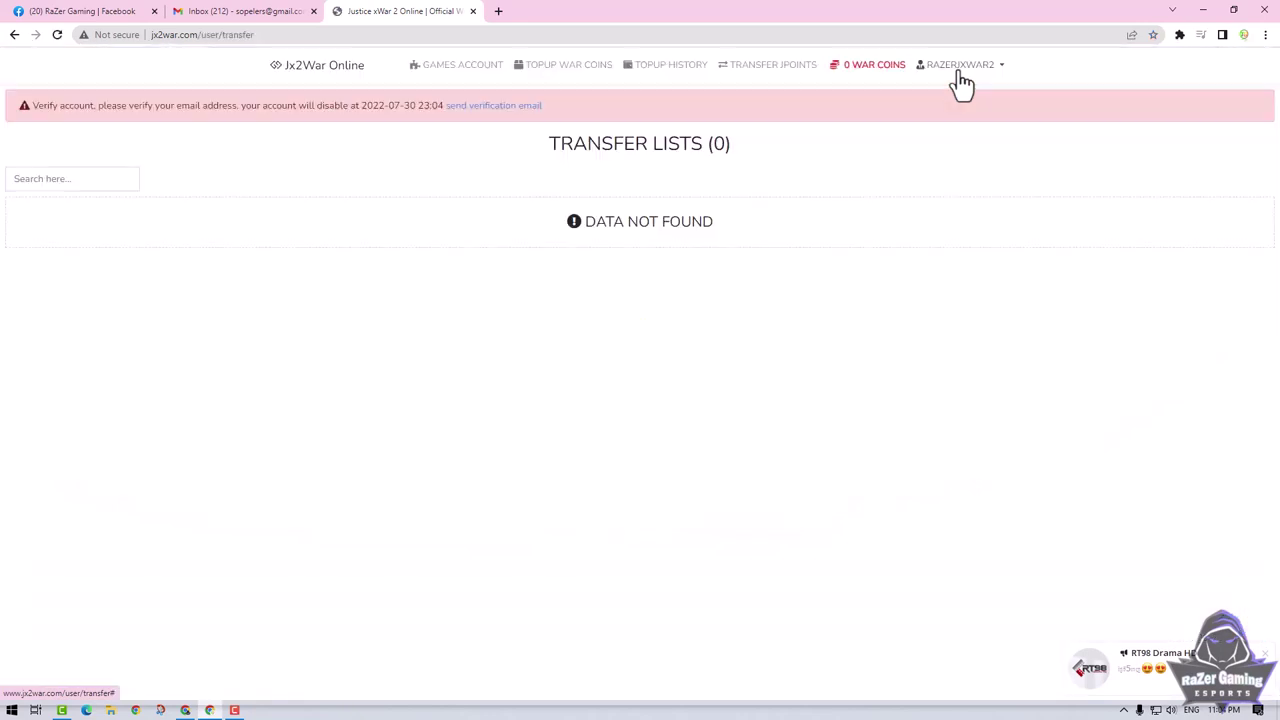
Request a fresh verification email from the pink banner and switch to the Gmail inbox.
left_click(1265, 654)
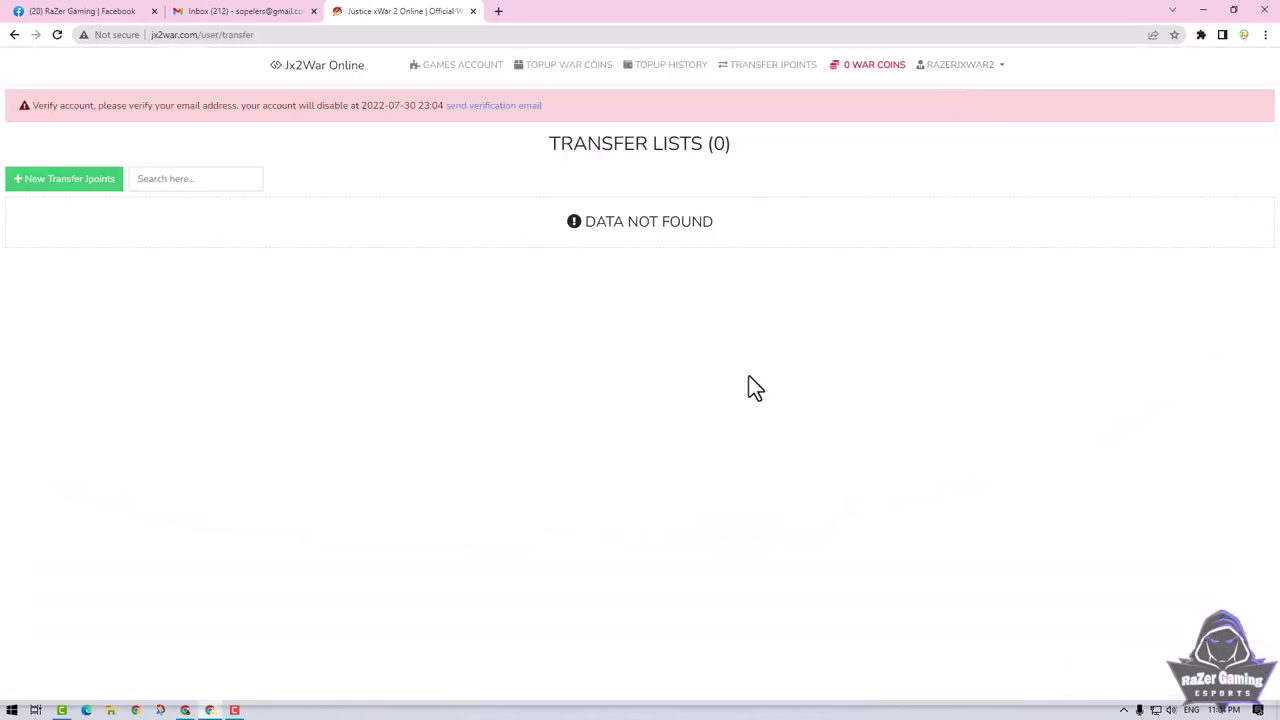
left_click(478, 110)
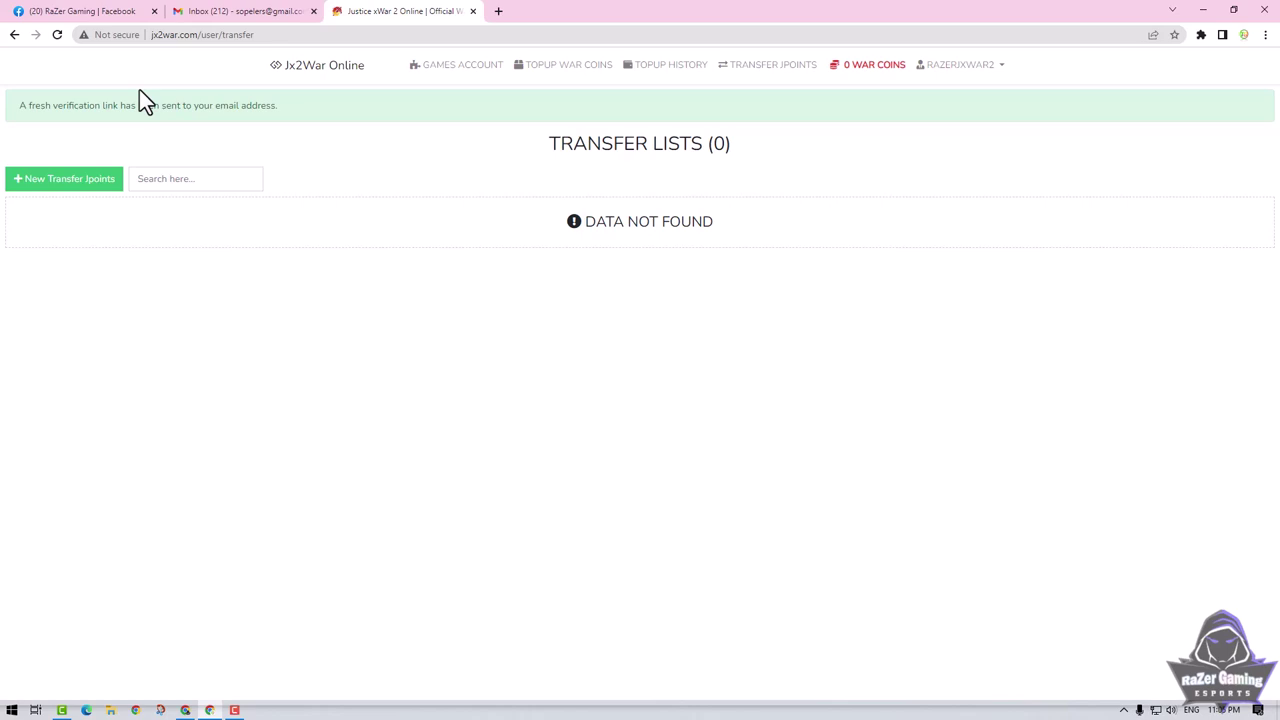
left_click(240, 11)
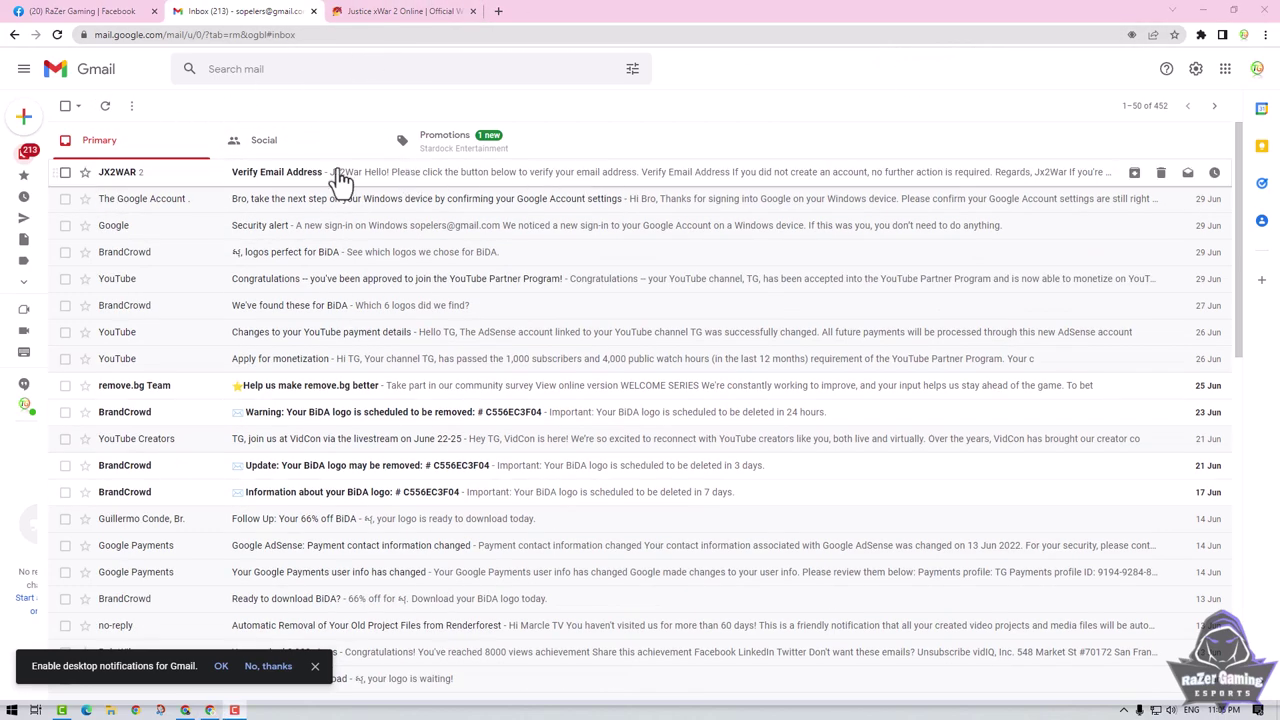
Open the JX2WAR 'Verify Email Address' email and confirm the address with its Verify button.
left_click(276, 178)
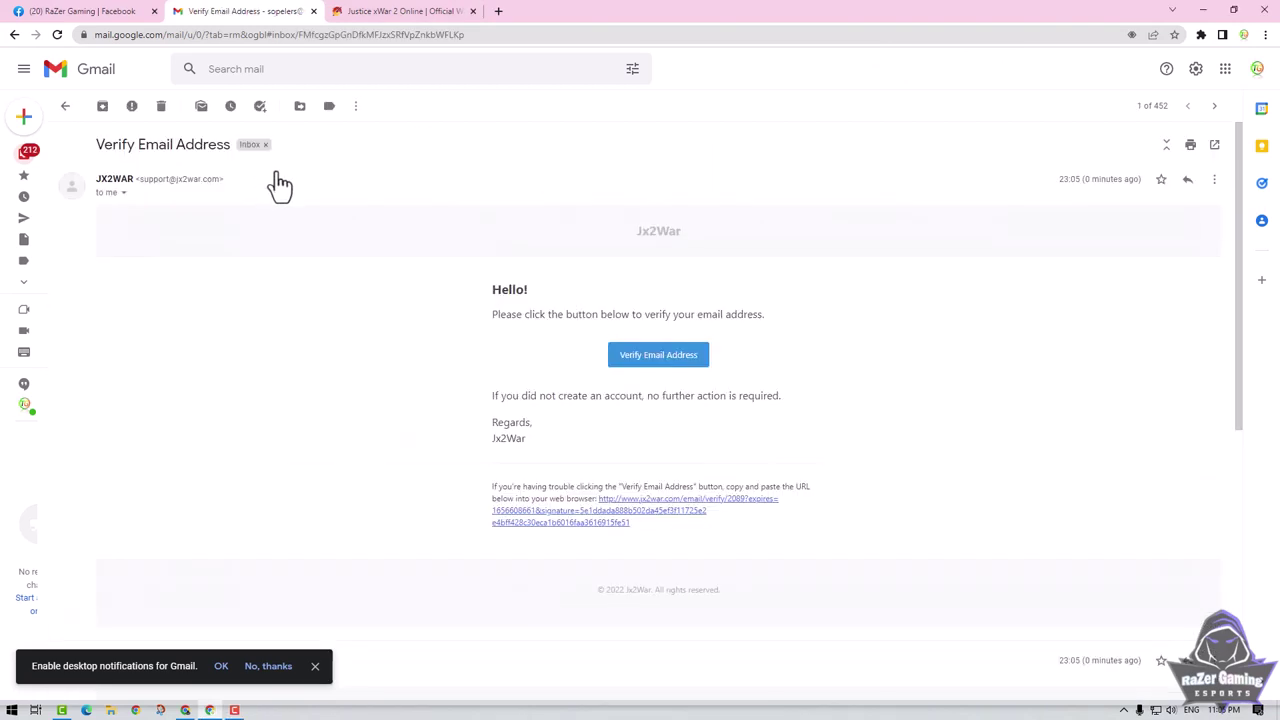
left_click(638, 357)
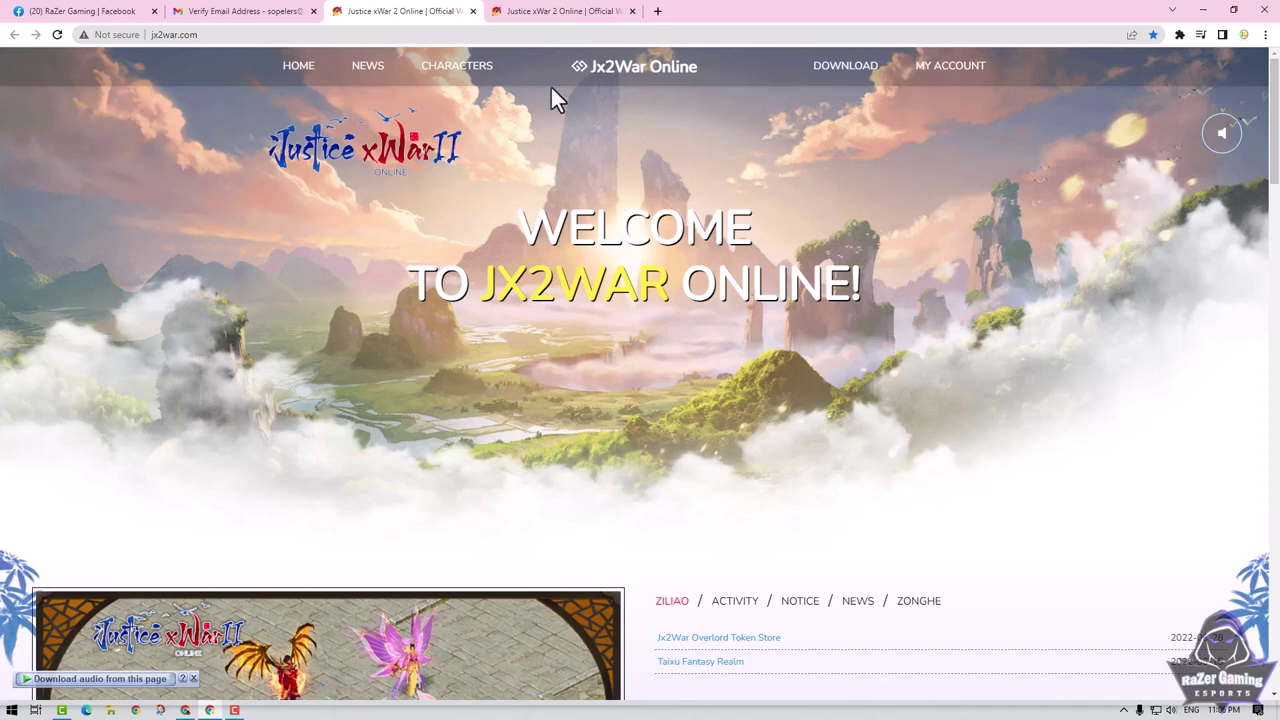
Close the Gmail and duplicate Jx2War tabs, then go from My Account to the empty Games Accounts list.
left_click(312, 12)
left_click(443, 11)
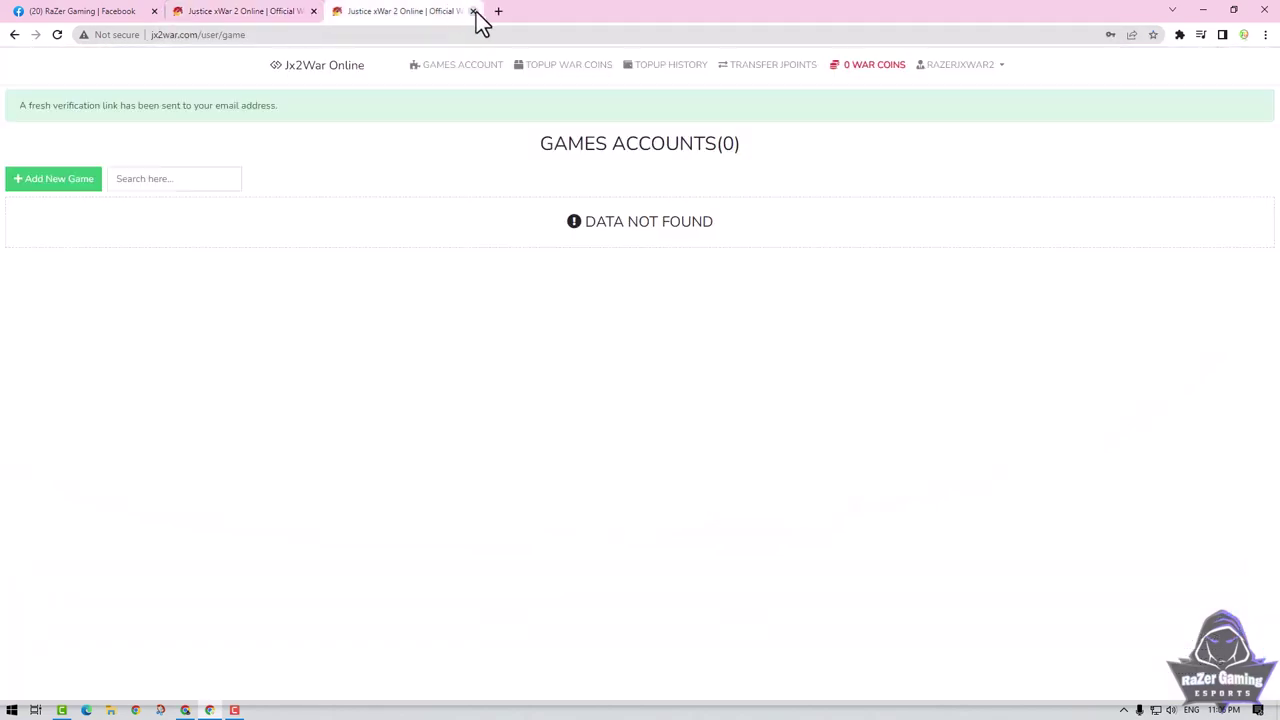
left_click(473, 11)
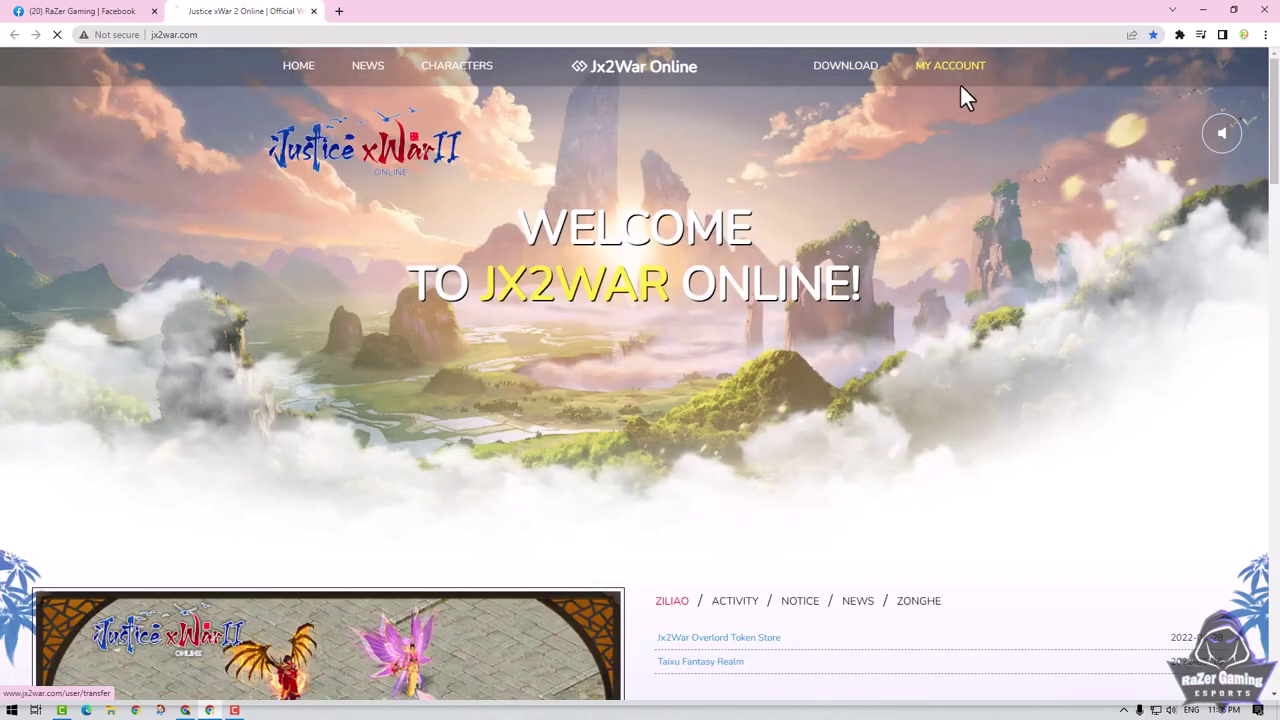
left_click(960, 83)
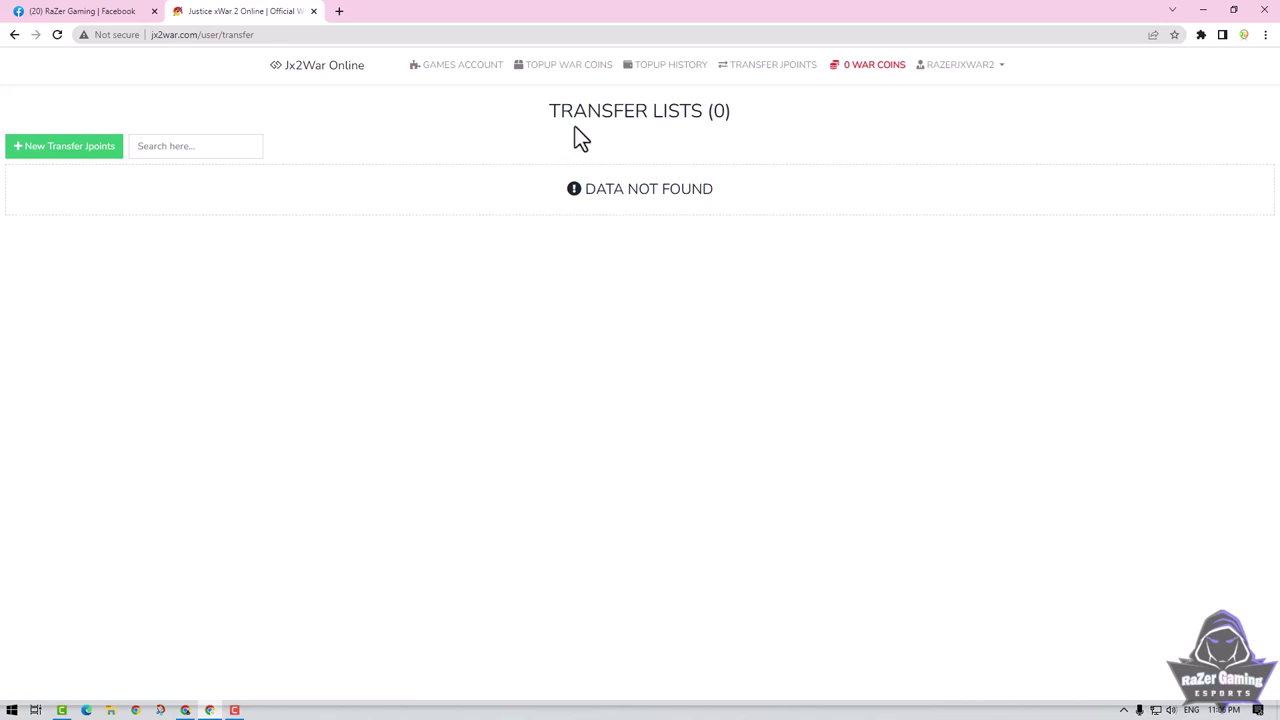
left_click(446, 68)
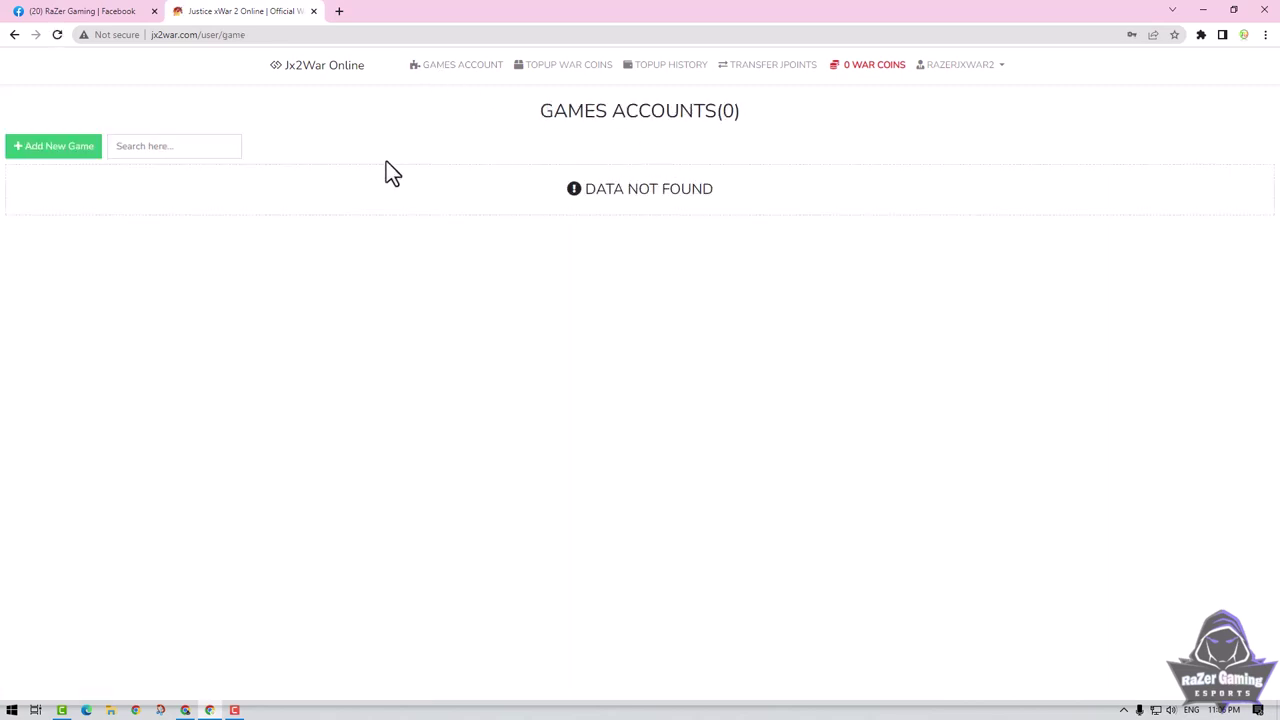
Start a new game account named 'razer007' and enter its password.
left_click(75, 152)
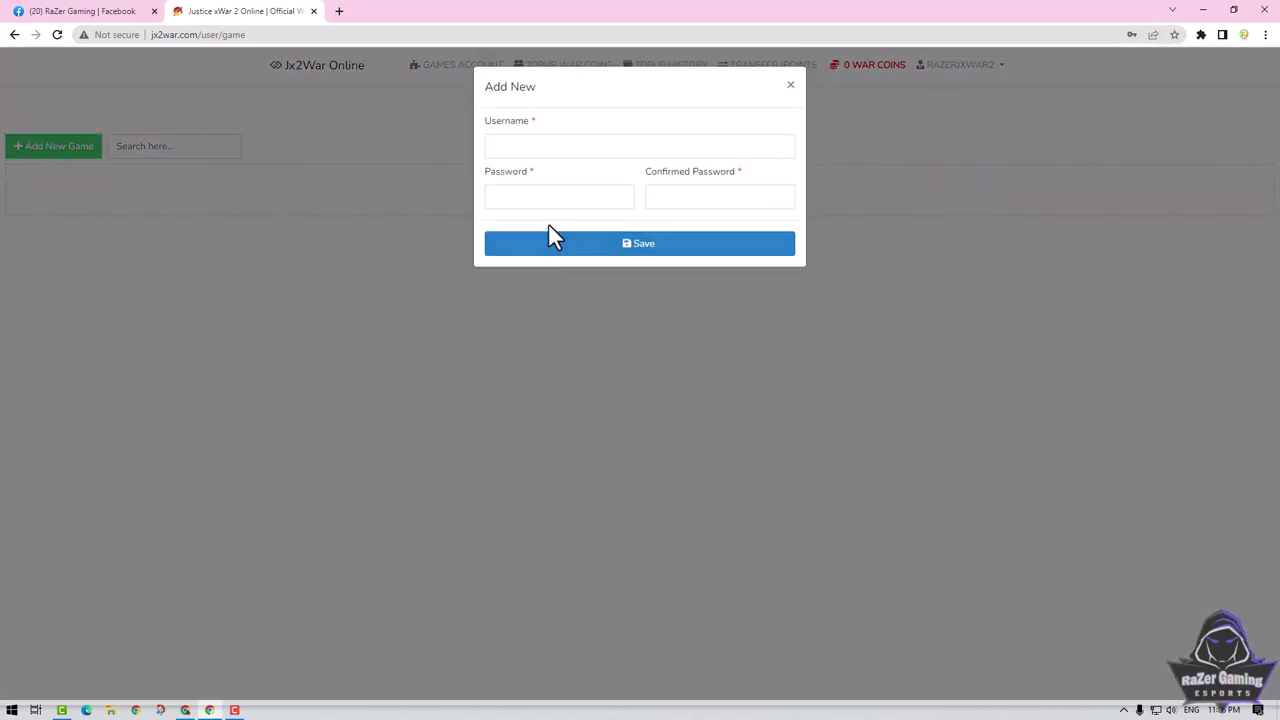
left_click(548, 148)
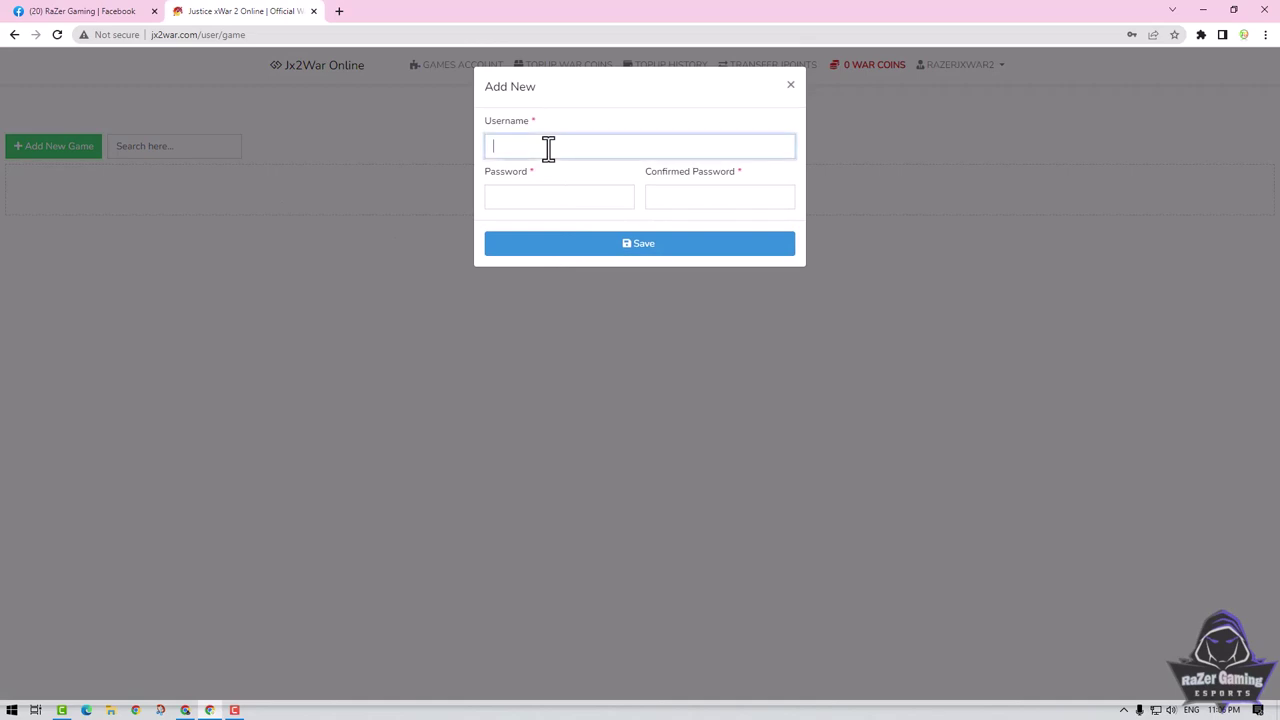
type("razer007")
left_click(562, 205)
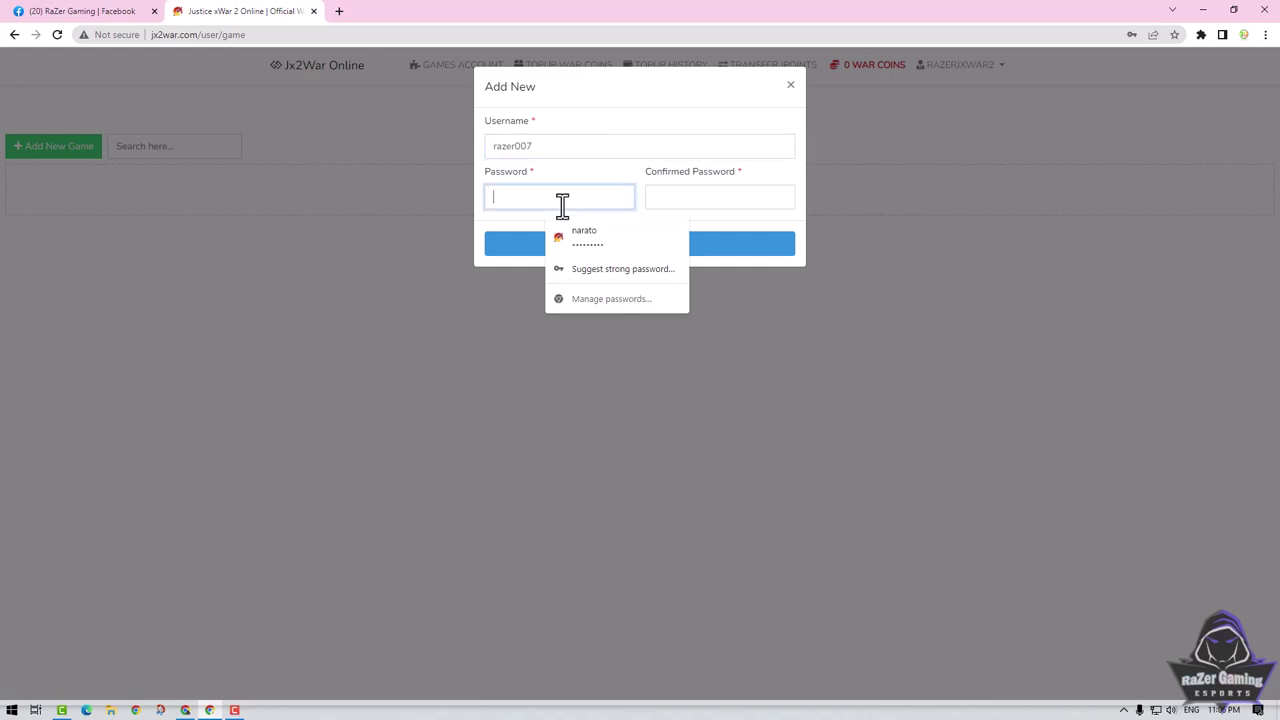
type("12")
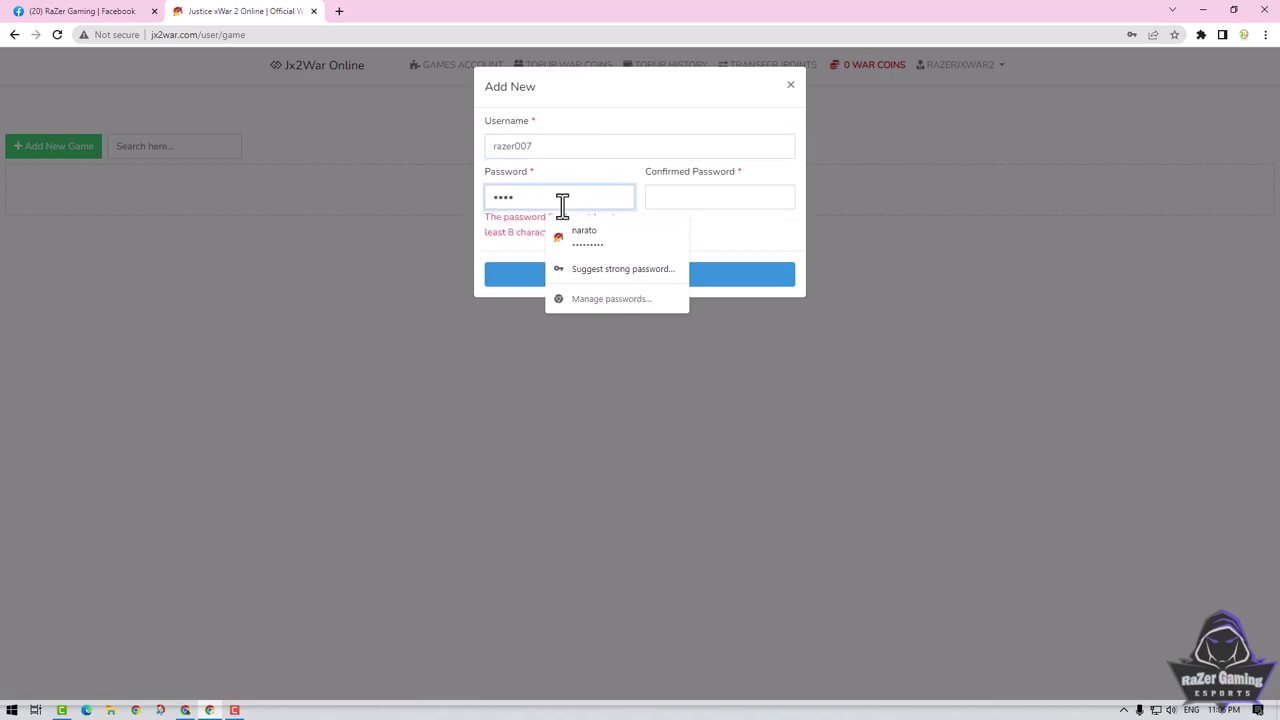
key("BackSpace")
key("BackSpace")
key("BackSpace")
key("BackSpace")
type("••••••")
Re-enter matching password and confirmation, save the razer007 account and dismiss the save-password prompt.
left_click(710, 198)
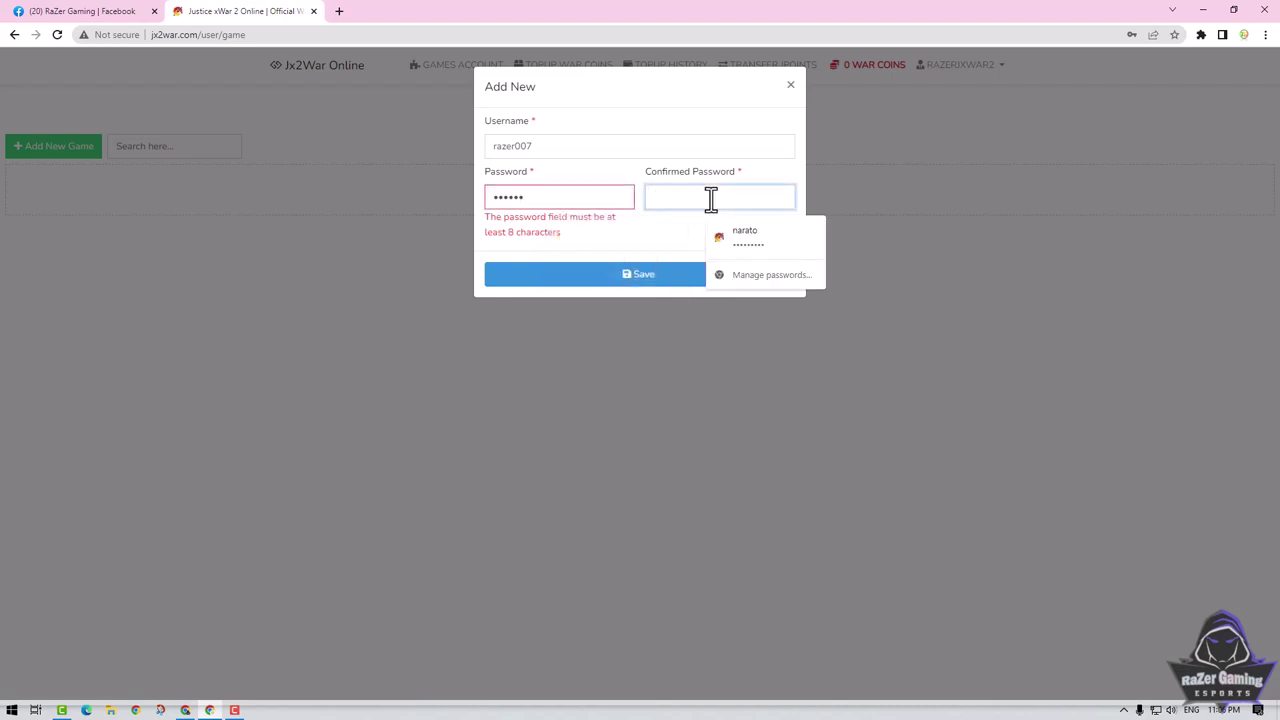
type("••••••")
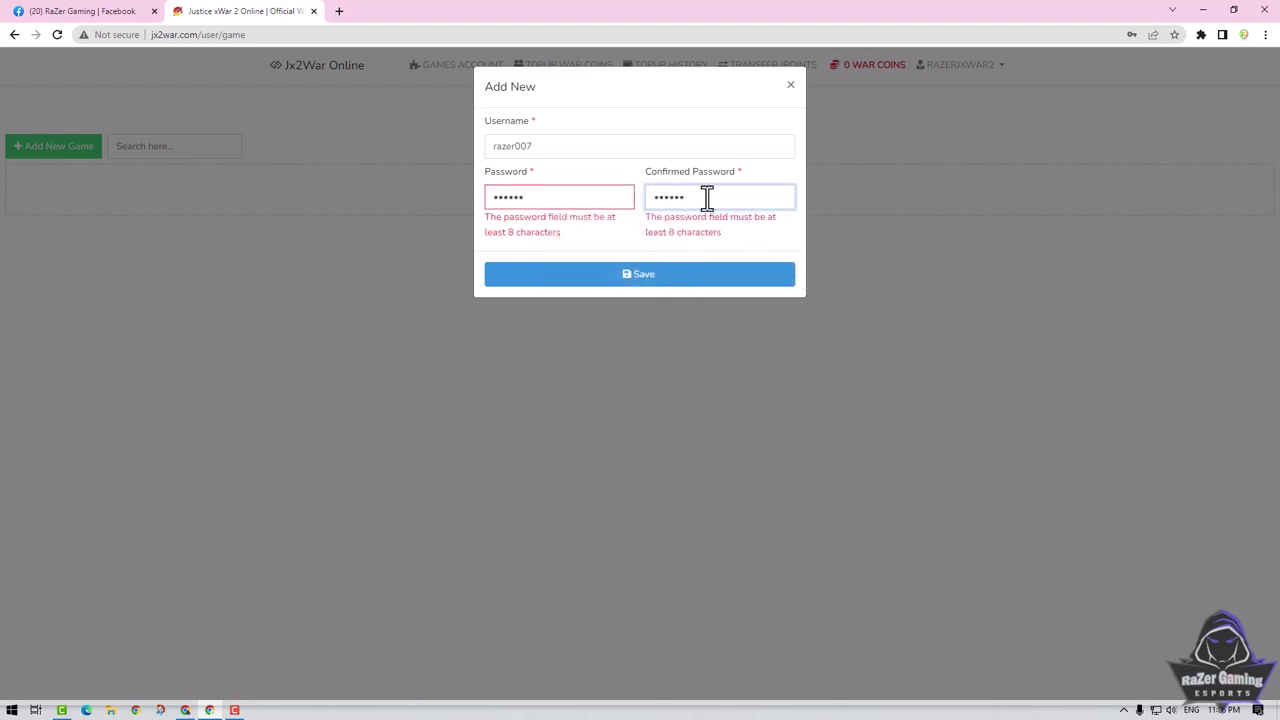
double_click(551, 197)
type("•••••••••")
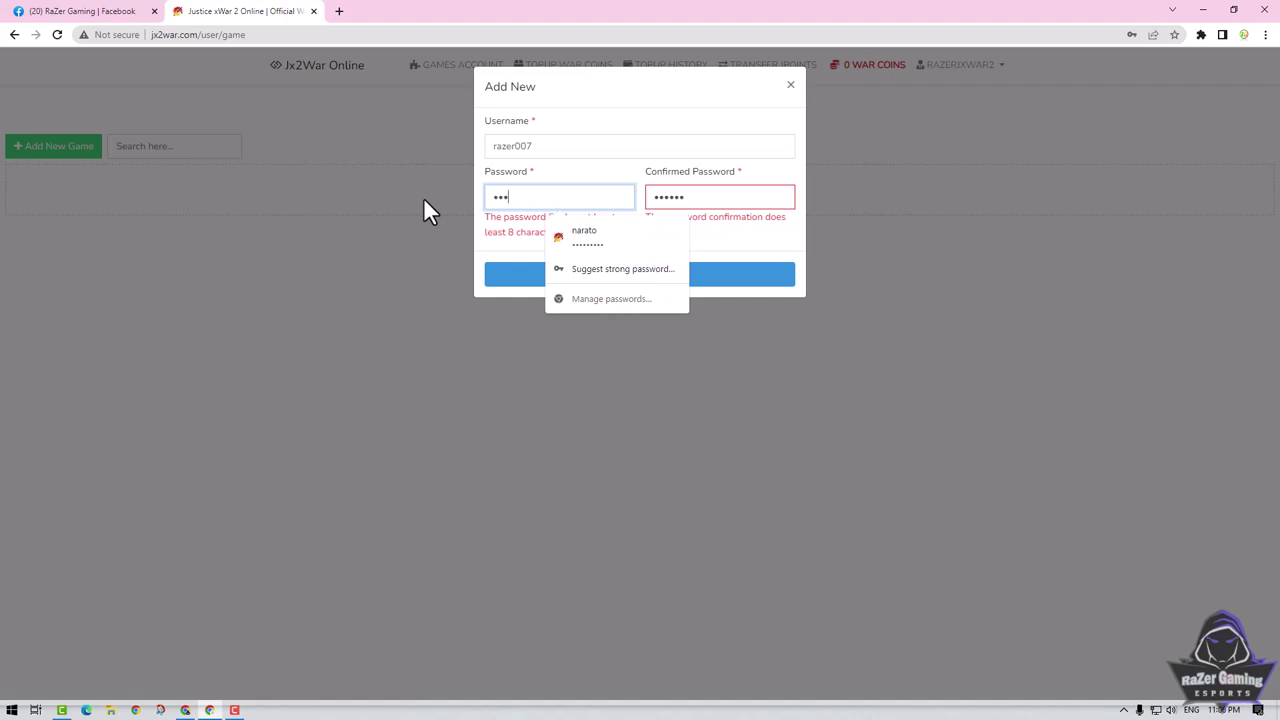
left_click(680, 197)
left_click_drag(697, 200, 594, 197)
type("•••••••••")
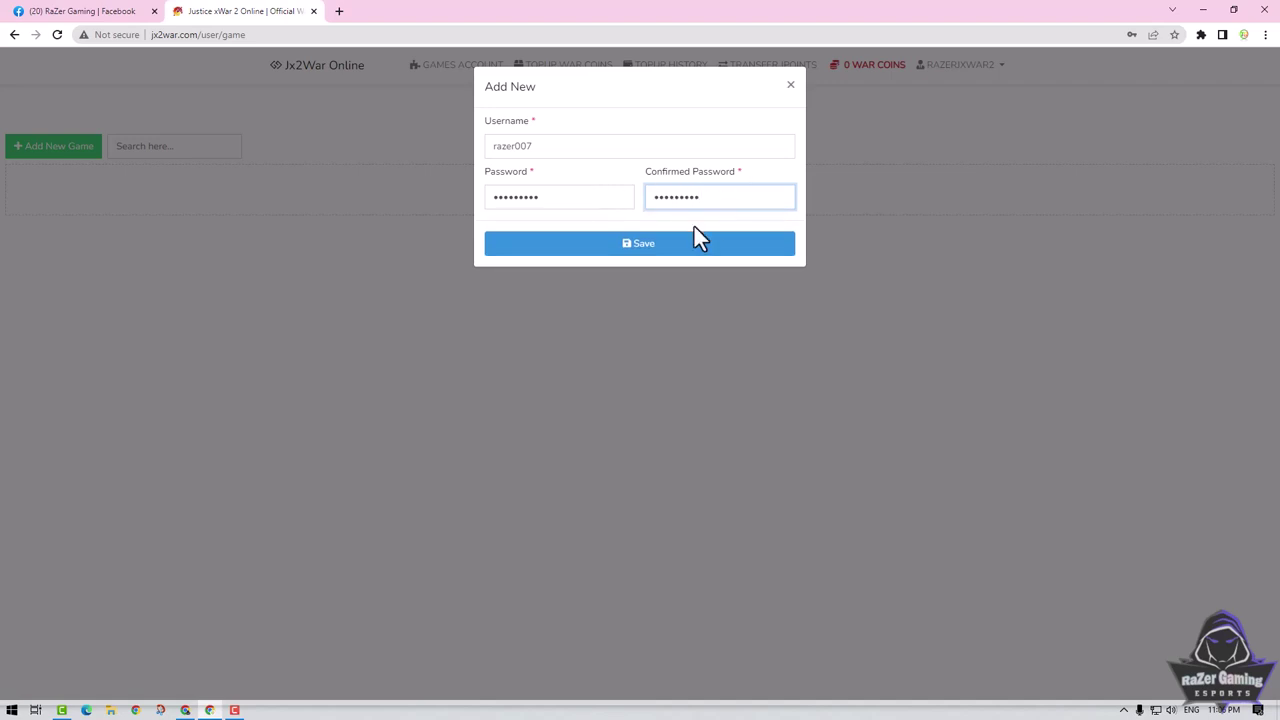
left_click(645, 248)
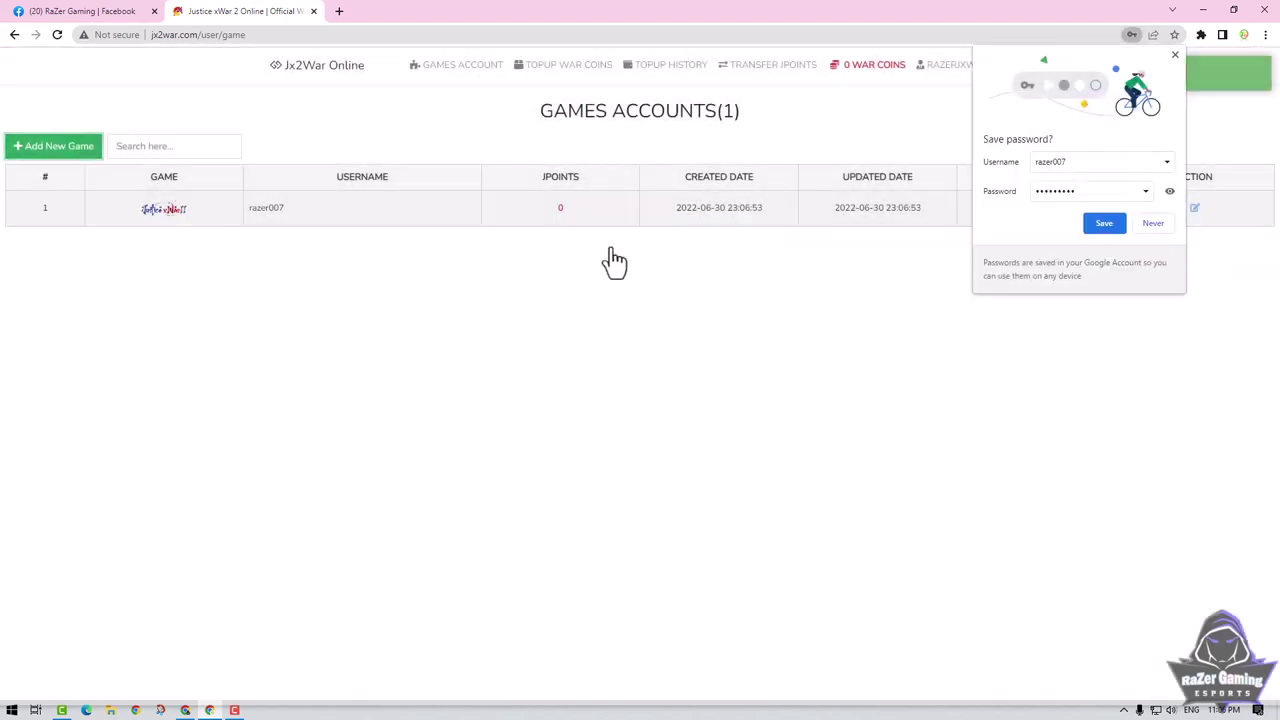
left_click(1175, 55)
Highlight the razer007 username and its 0 JPoints value in the Games Accounts table.
left_click_drag(251, 208, 331, 210)
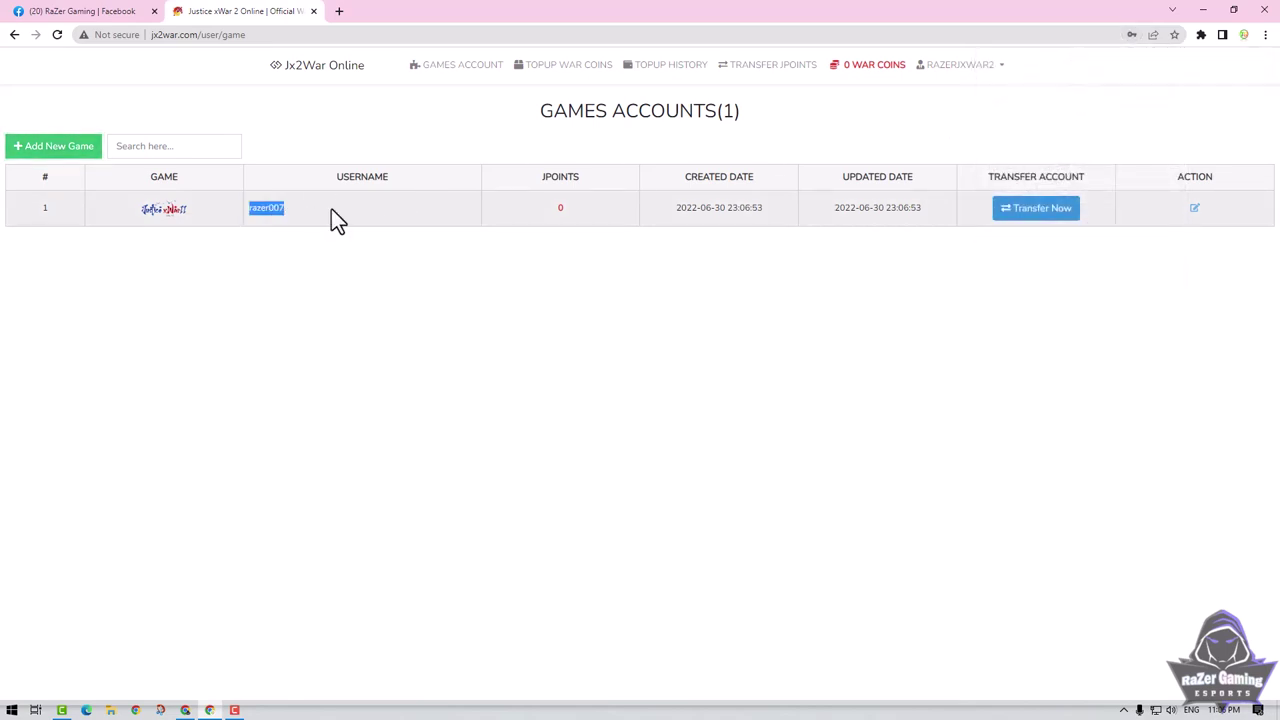
left_click_drag(573, 210, 527, 209)
Go to the account Profile page and choose Connect with Telegram.
left_click(1002, 80)
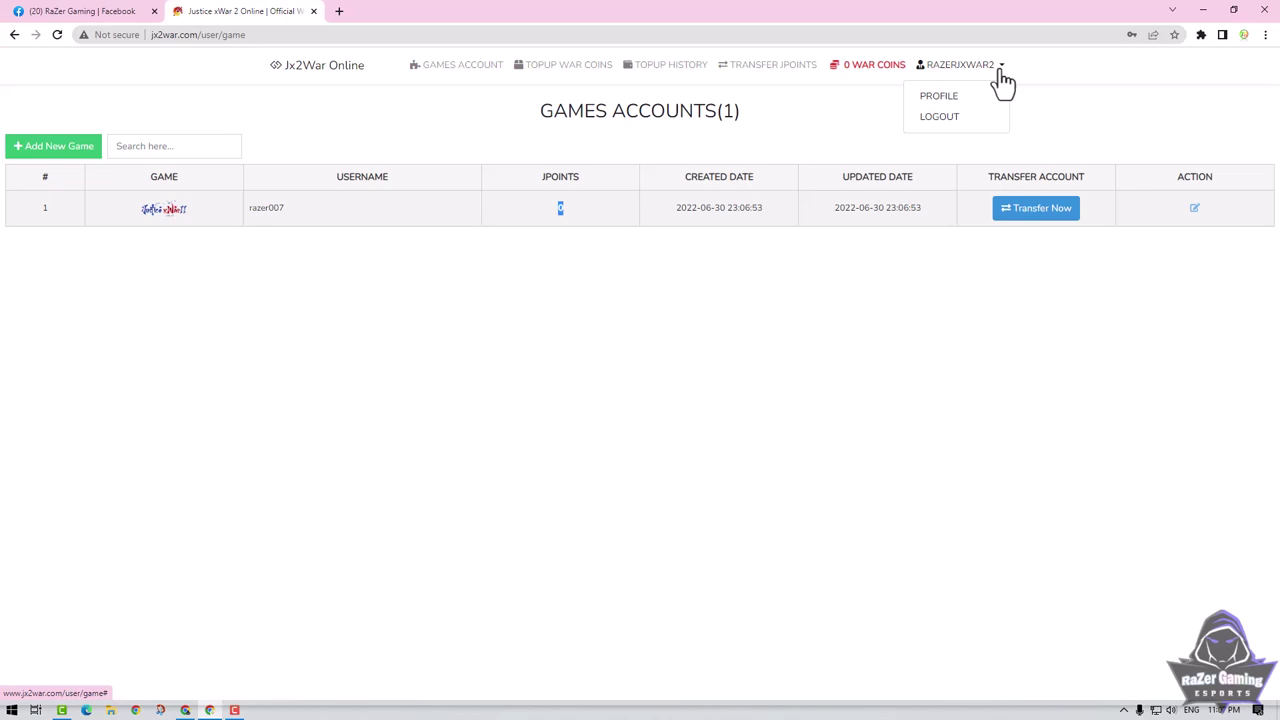
left_click(938, 96)
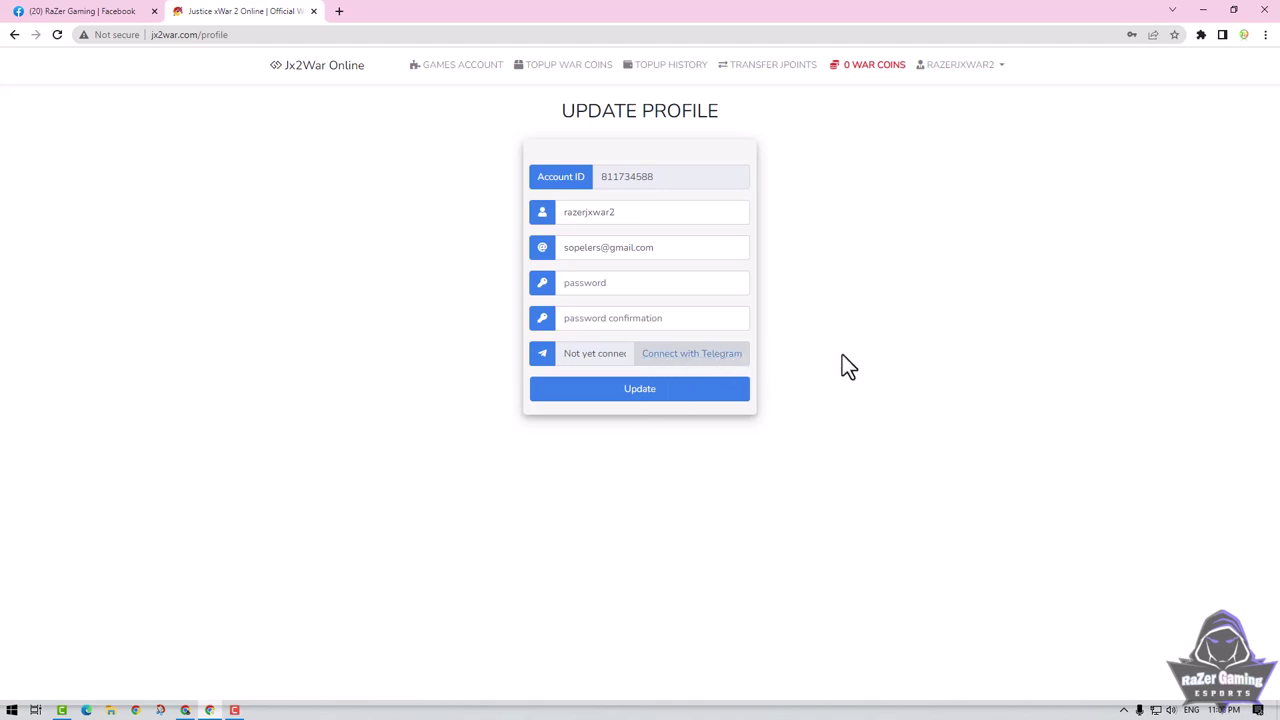
left_click(694, 356)
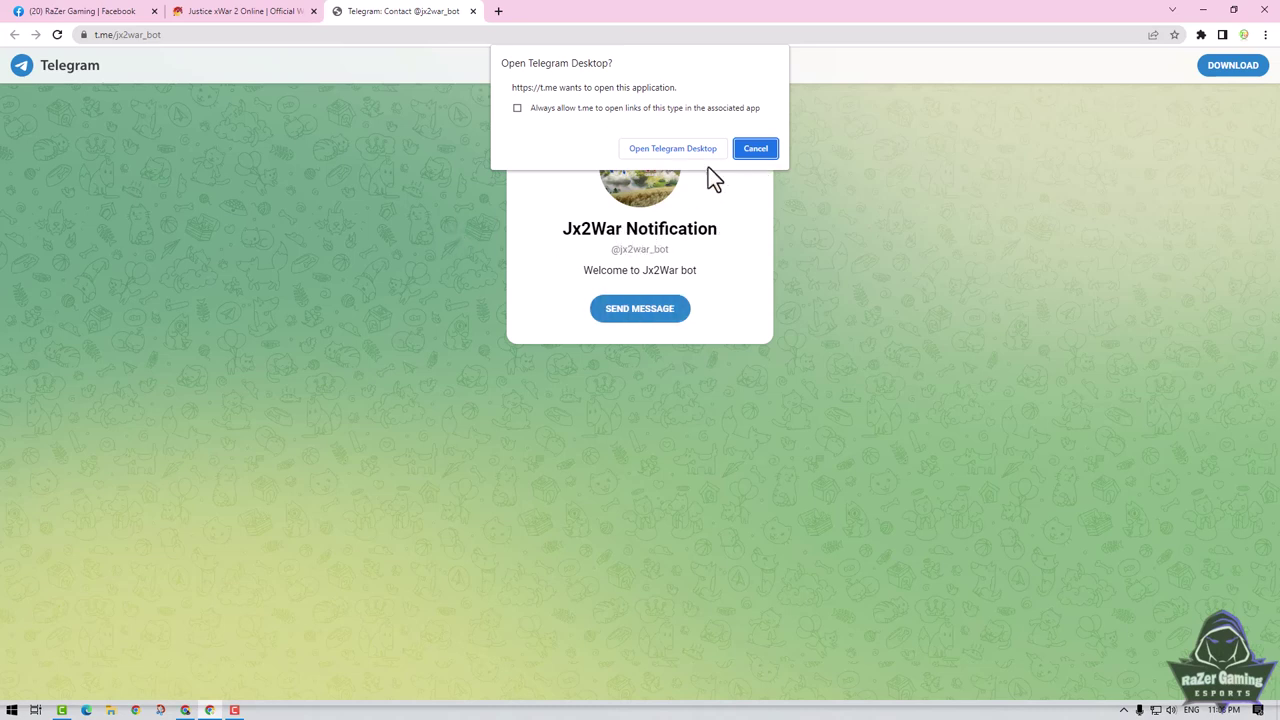
Open the Jx2War Notification bot chat in Telegram Desktop and follow its jx2war.com/telegram link.
left_click(1203, 10)
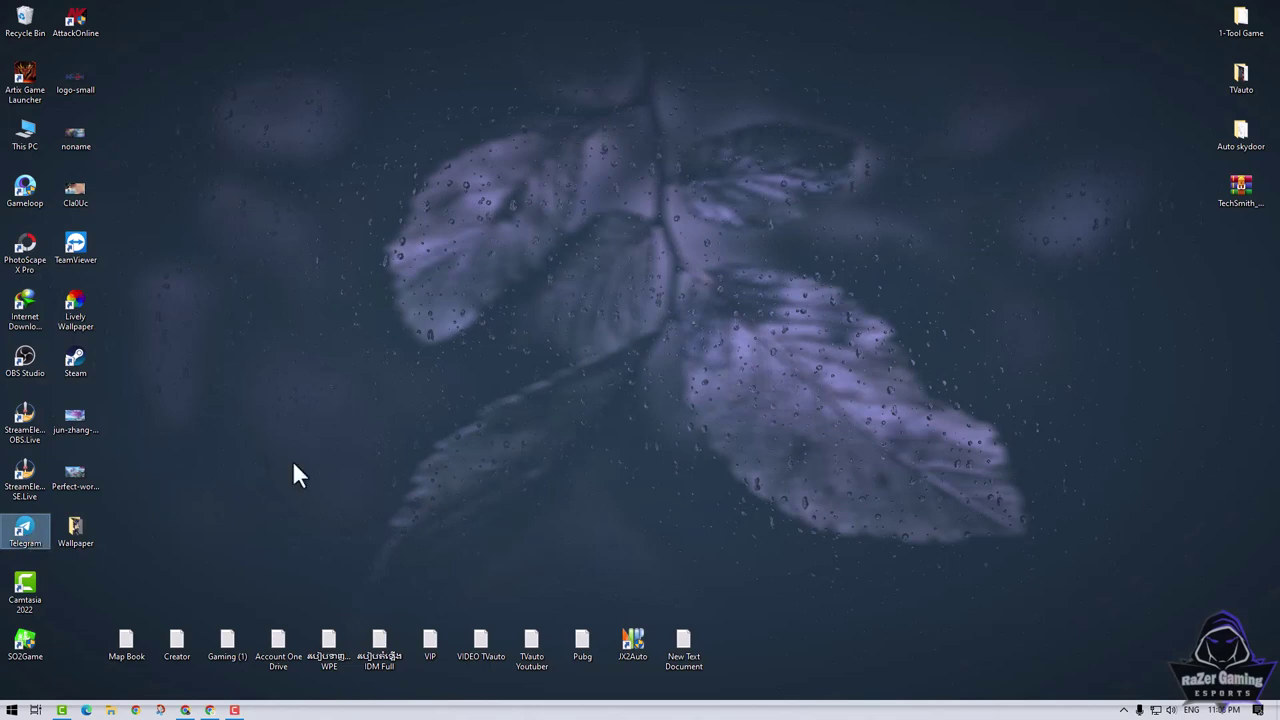
left_click(209, 710)
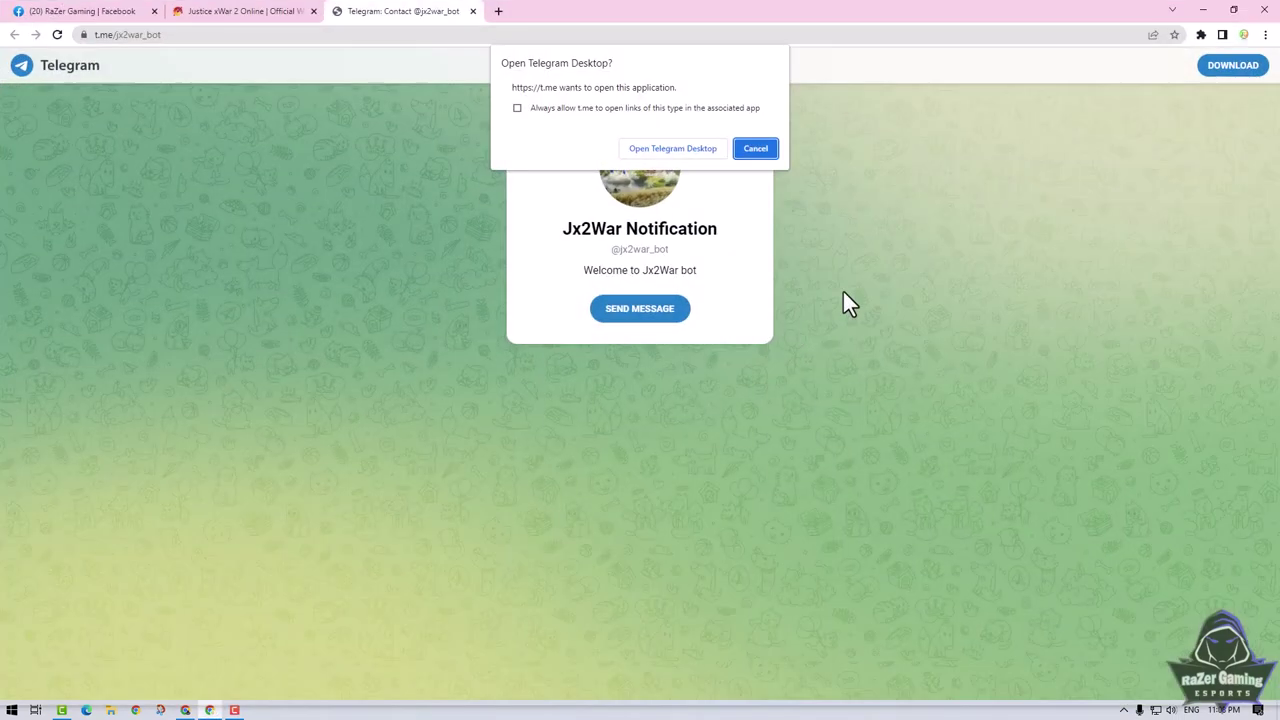
left_click(660, 152)
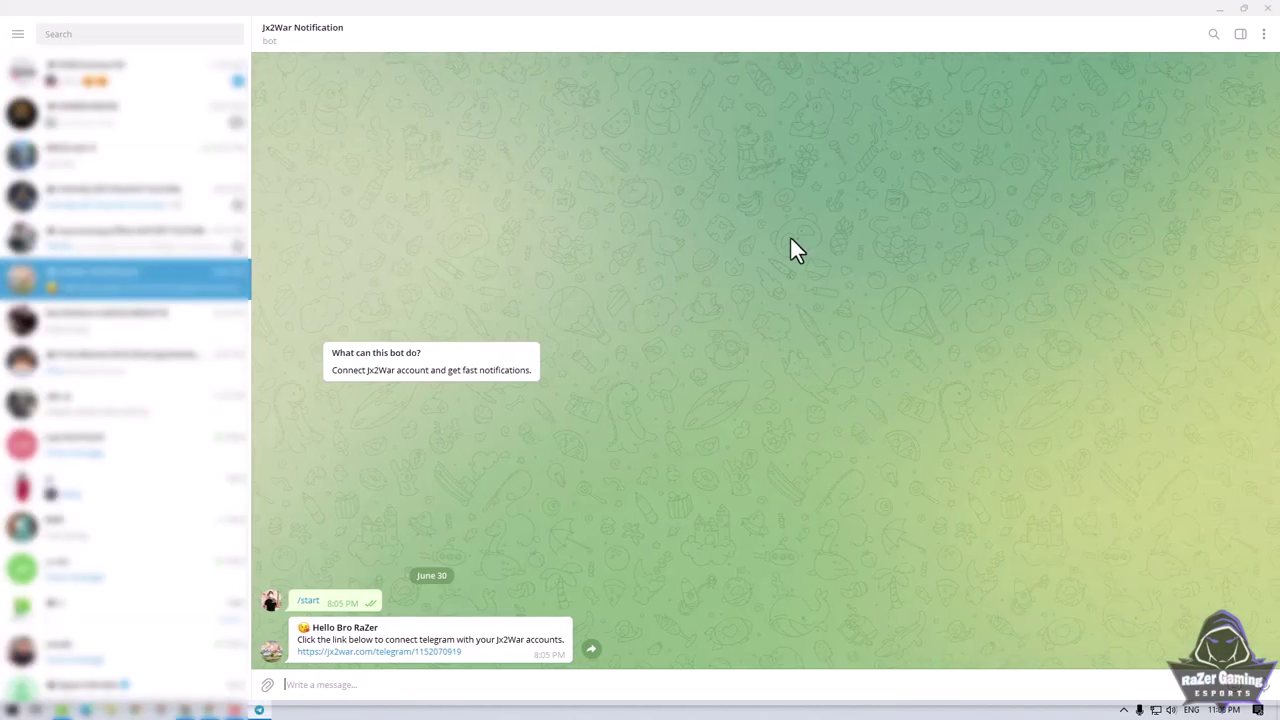
left_click(406, 652)
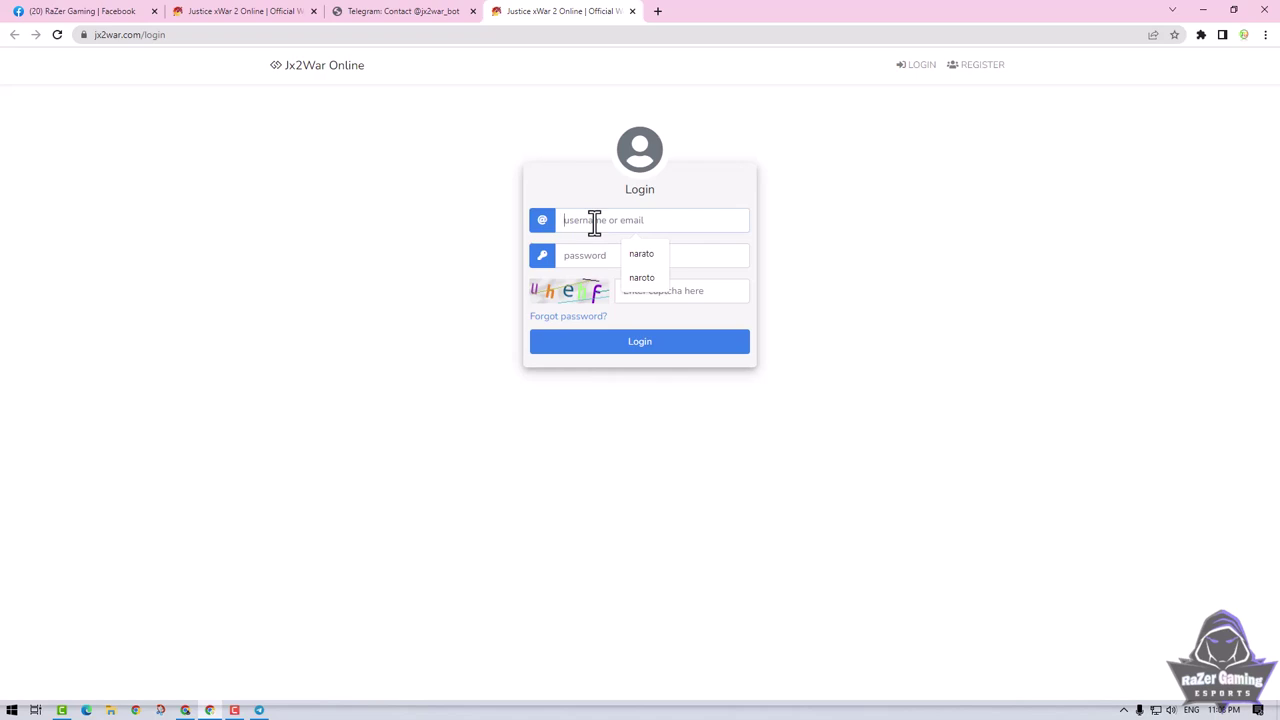
type("razer")
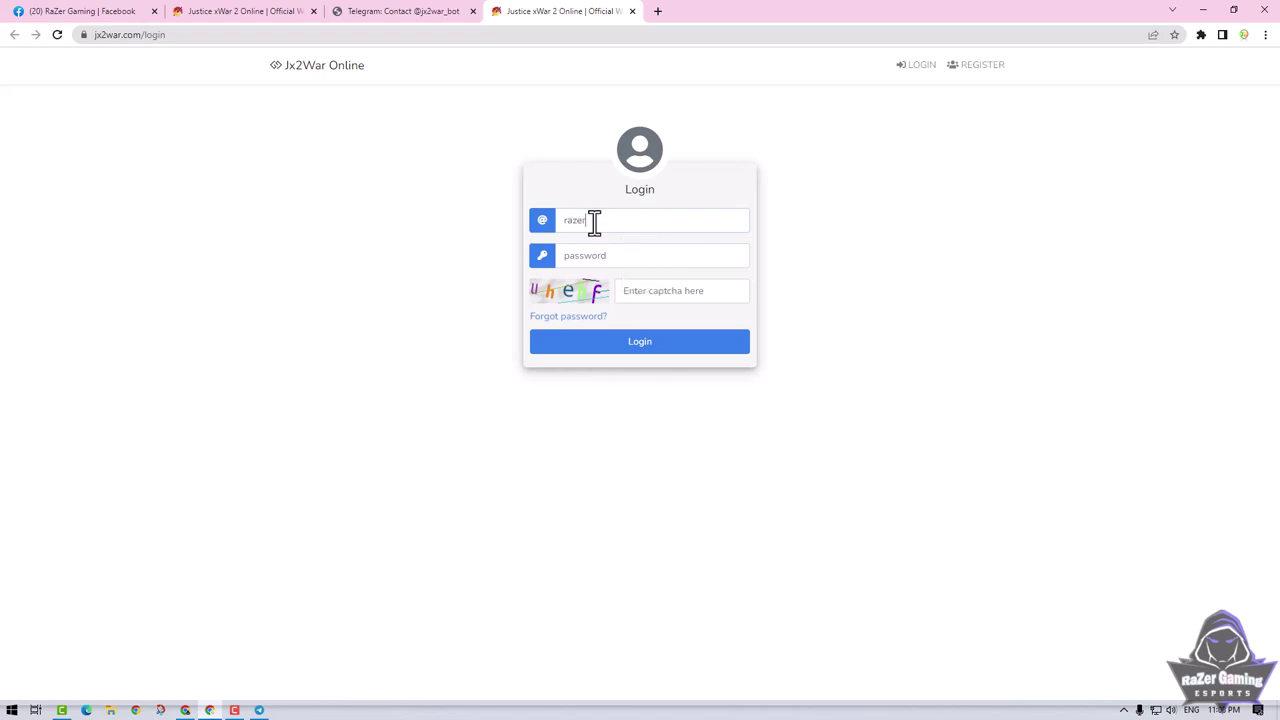
type("jxwar2••••••••")
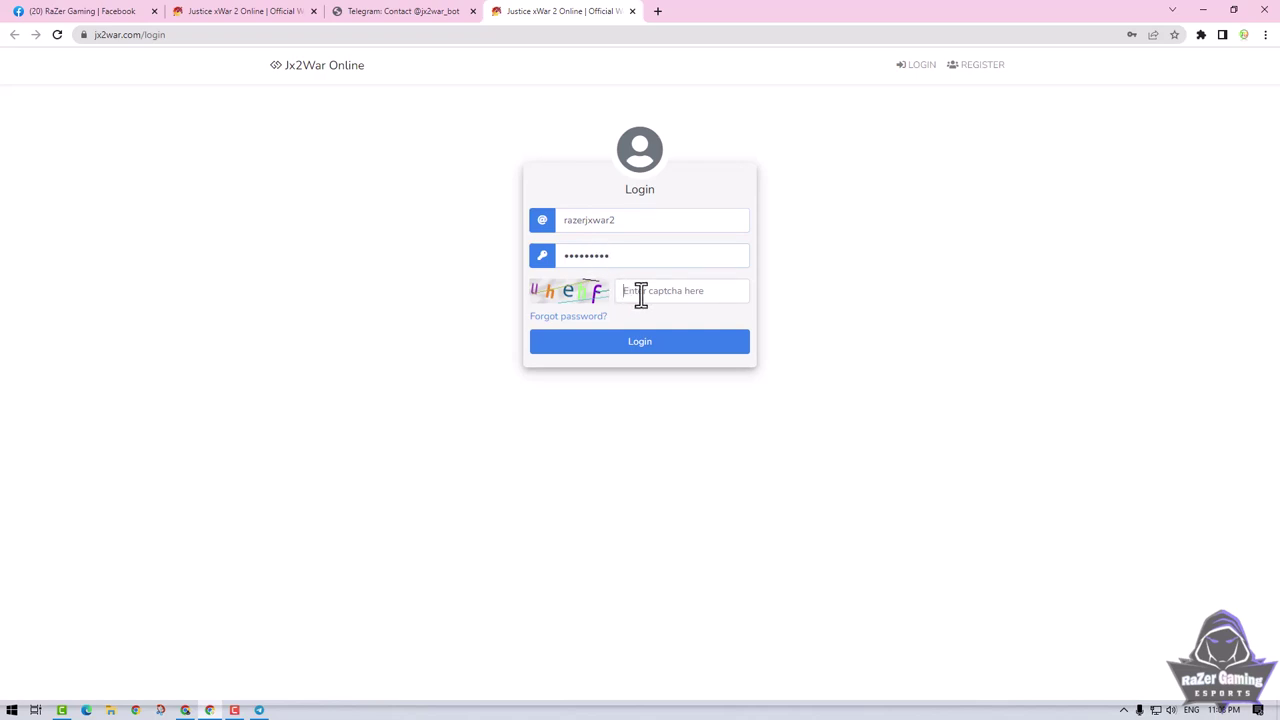
type("uhe")
type("f")
left_click(660, 360)
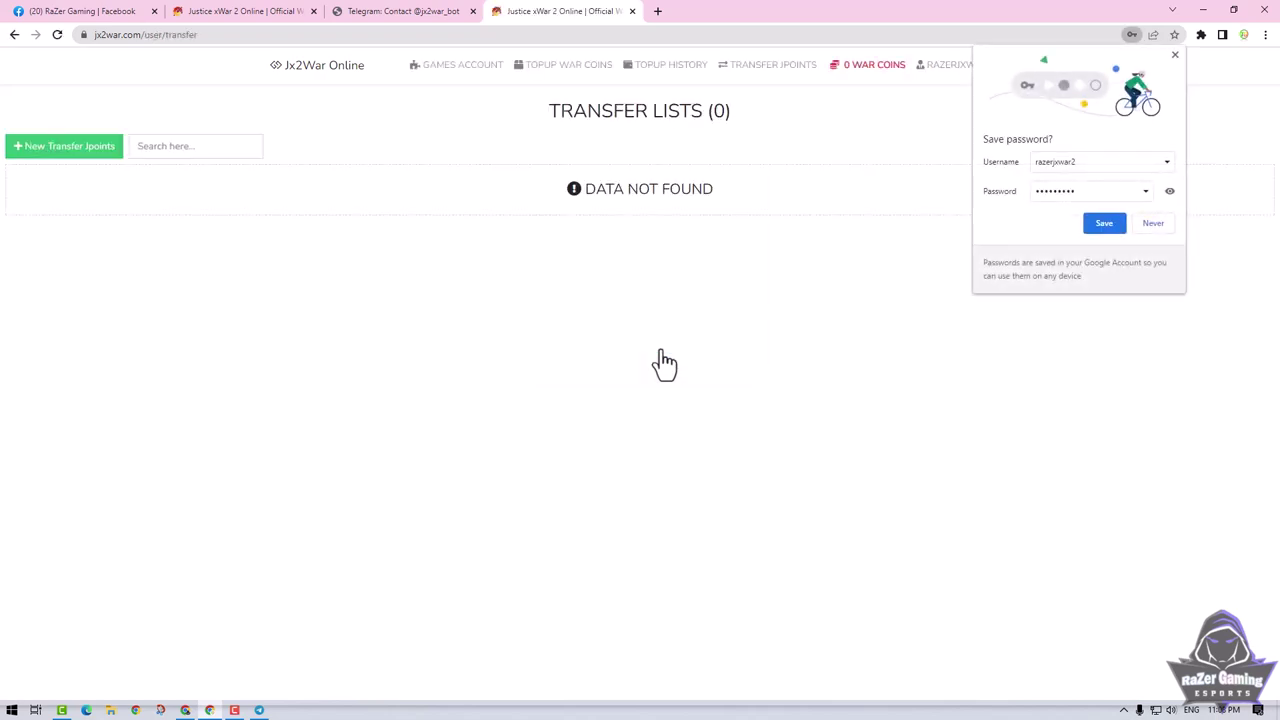
left_click(1104, 224)
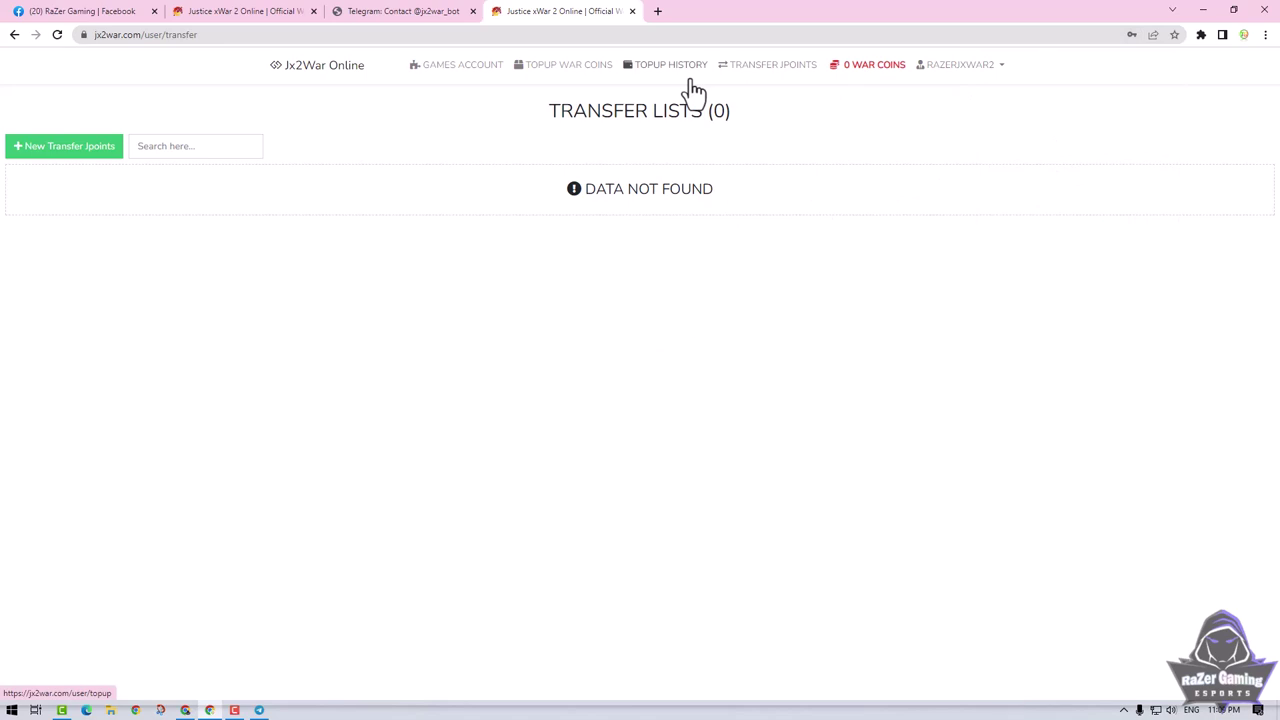
left_click(443, 73)
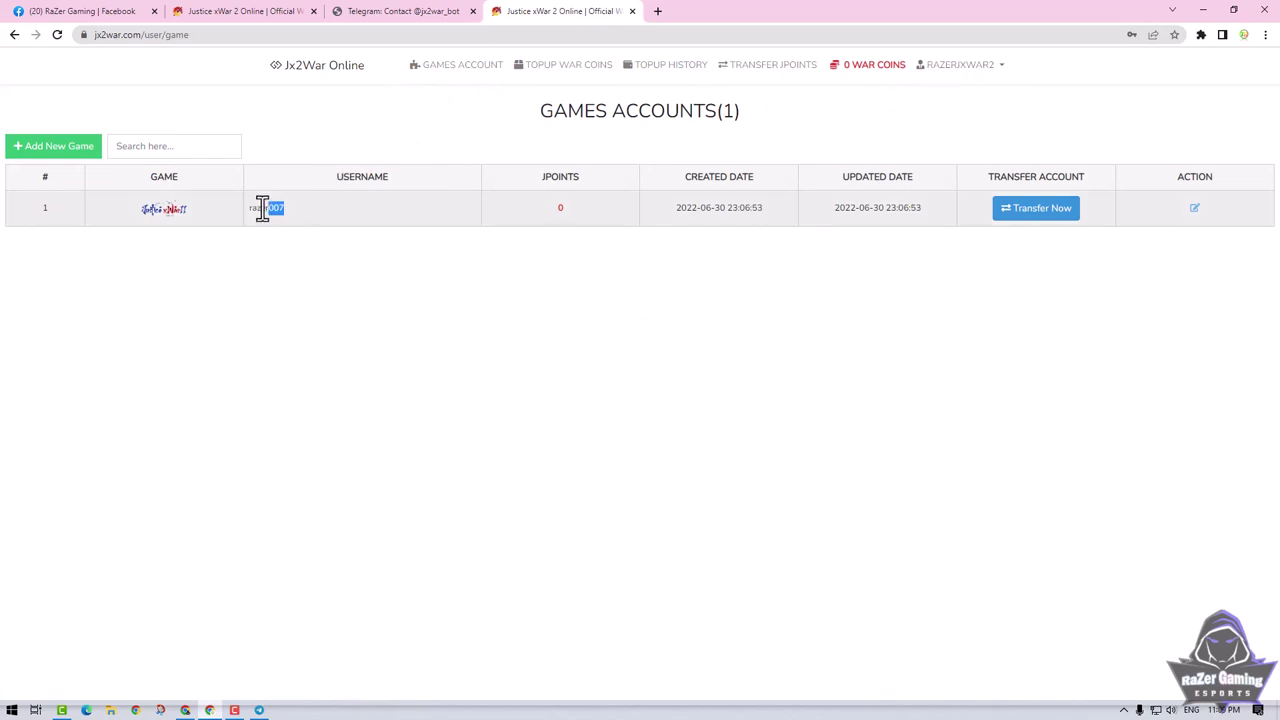
Select the game account's username, then open the Topup War Coins package list ($1 to $100).
left_click_drag(262, 207, 246, 210)
left_click(566, 70)
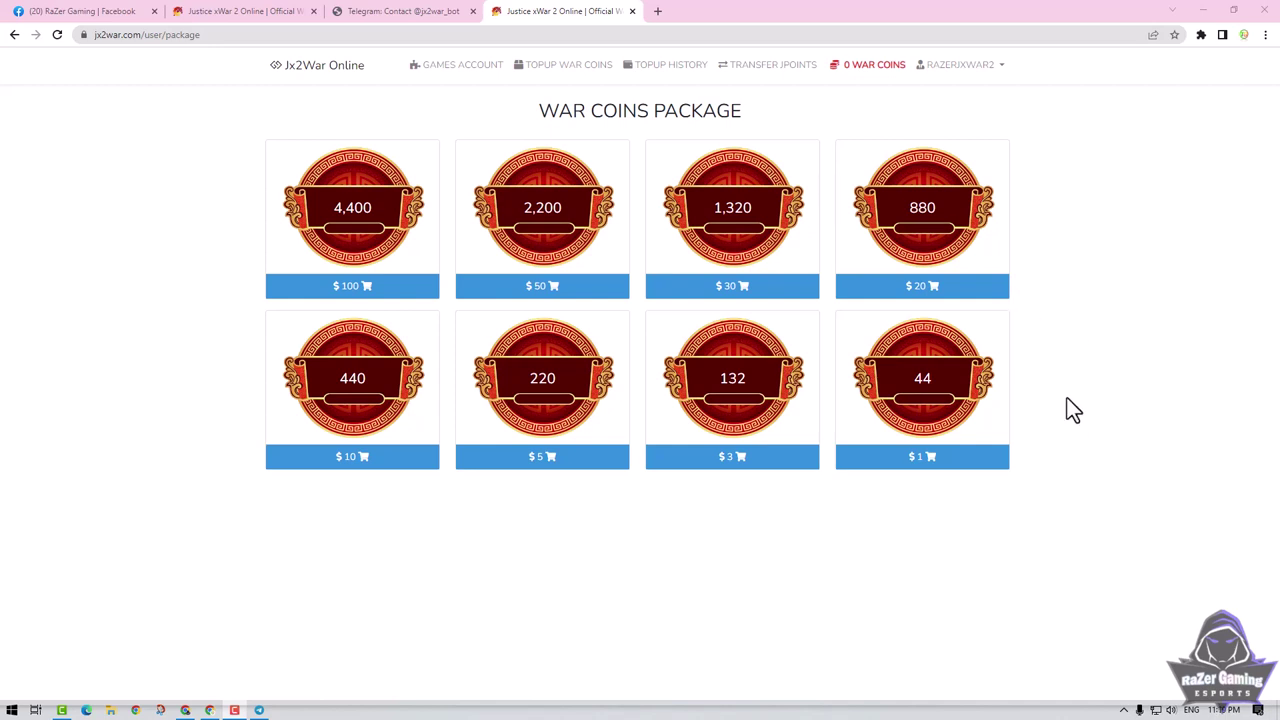
Choose the $1 package of 44 War Coins to bring up its QR payment form.
left_click(925, 458)
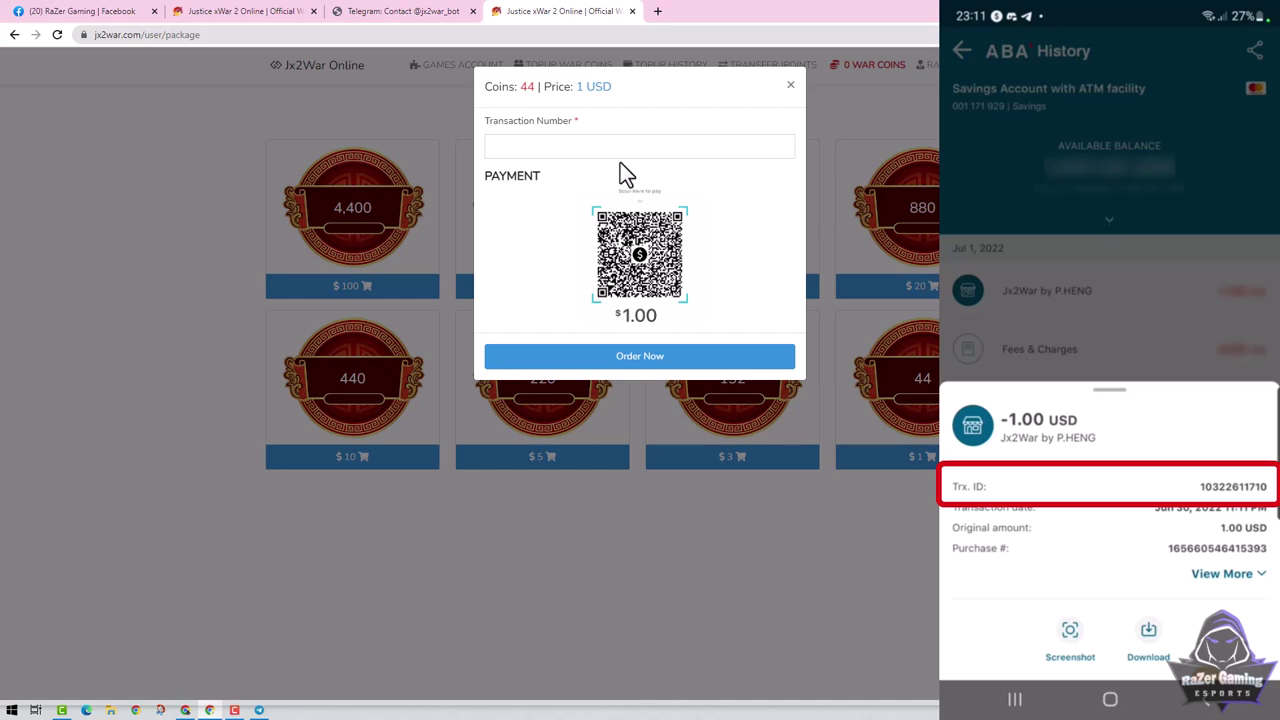
Enter the bank transaction number and place the $1, 44-coin War Coins order.
left_click(521, 148)
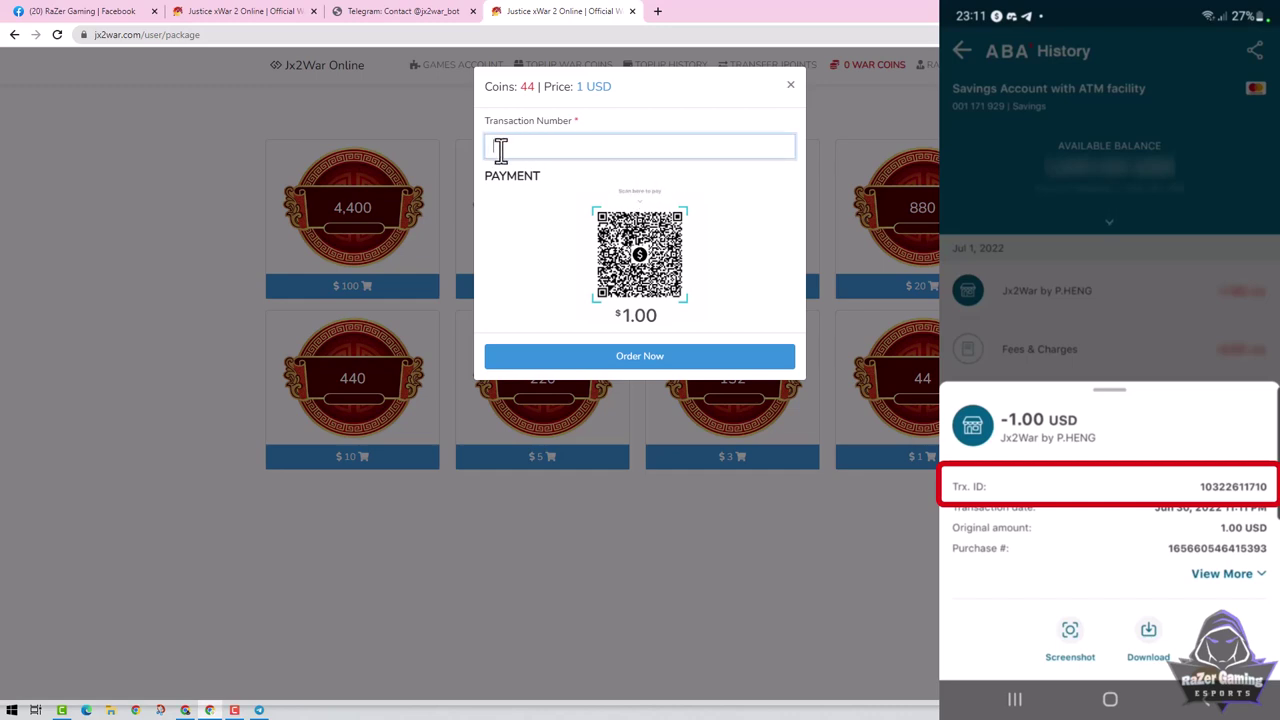
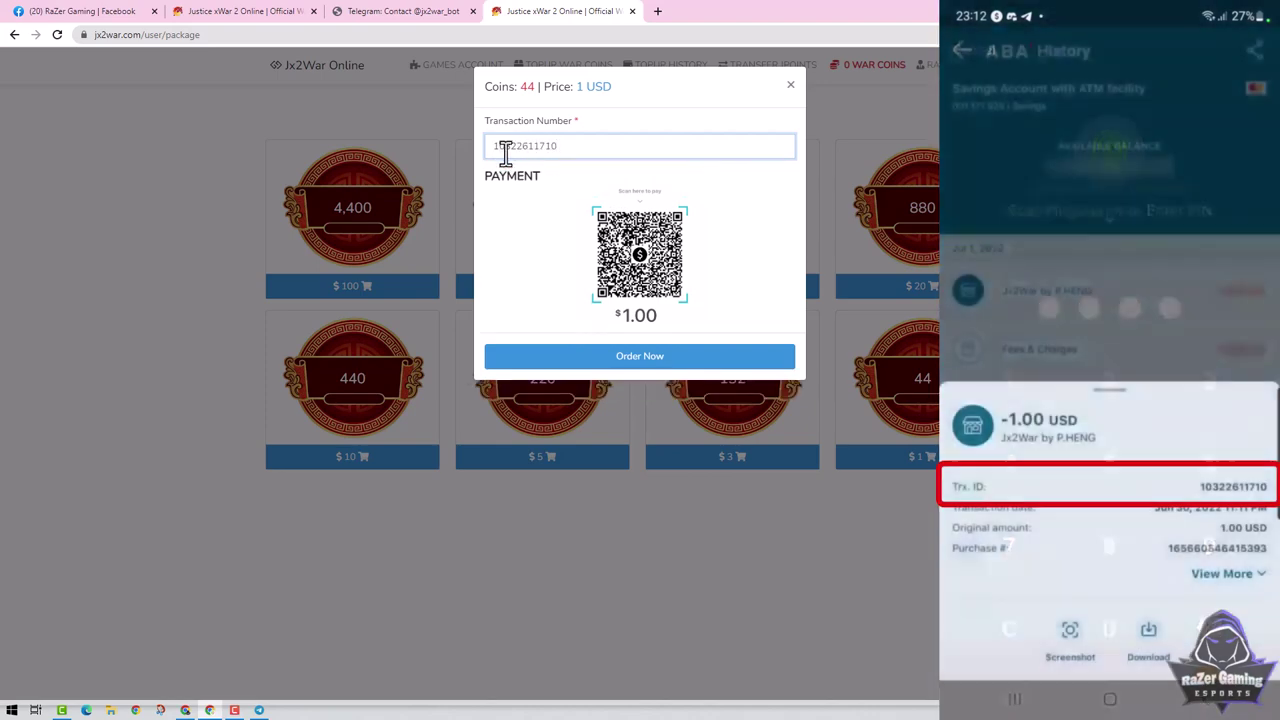
left_click_drag(569, 145, 486, 157)
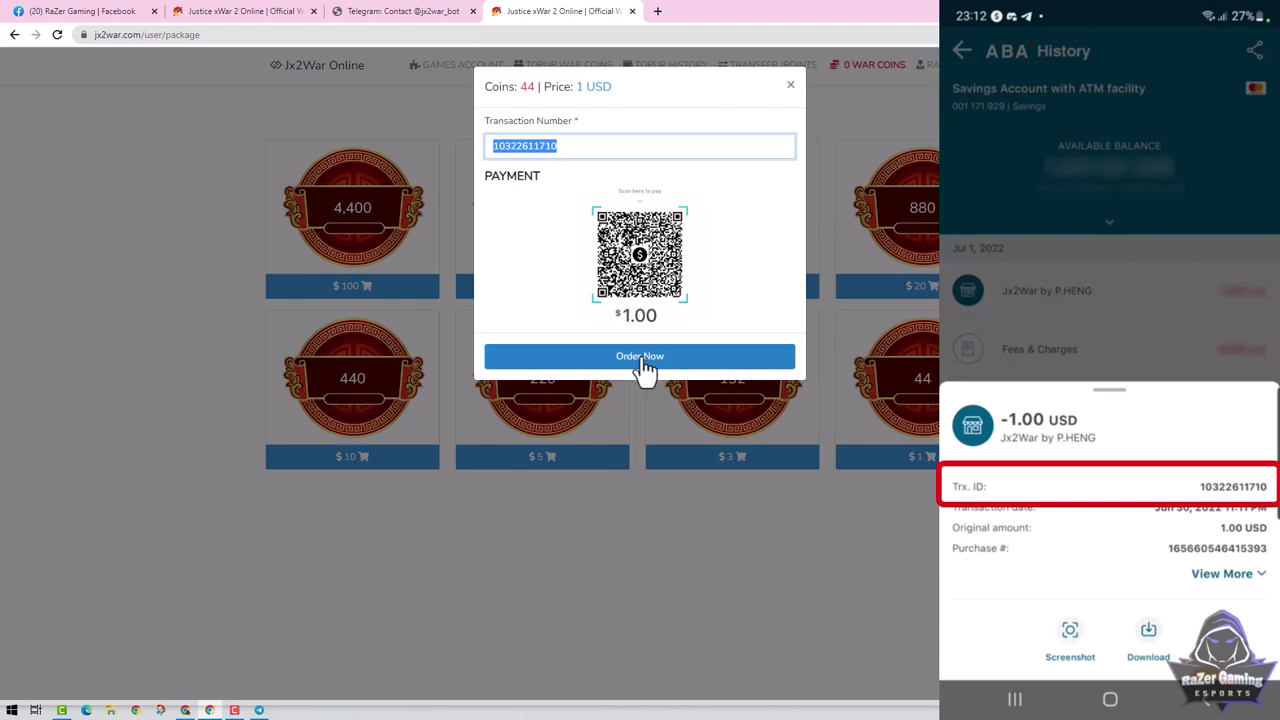
left_click(645, 362)
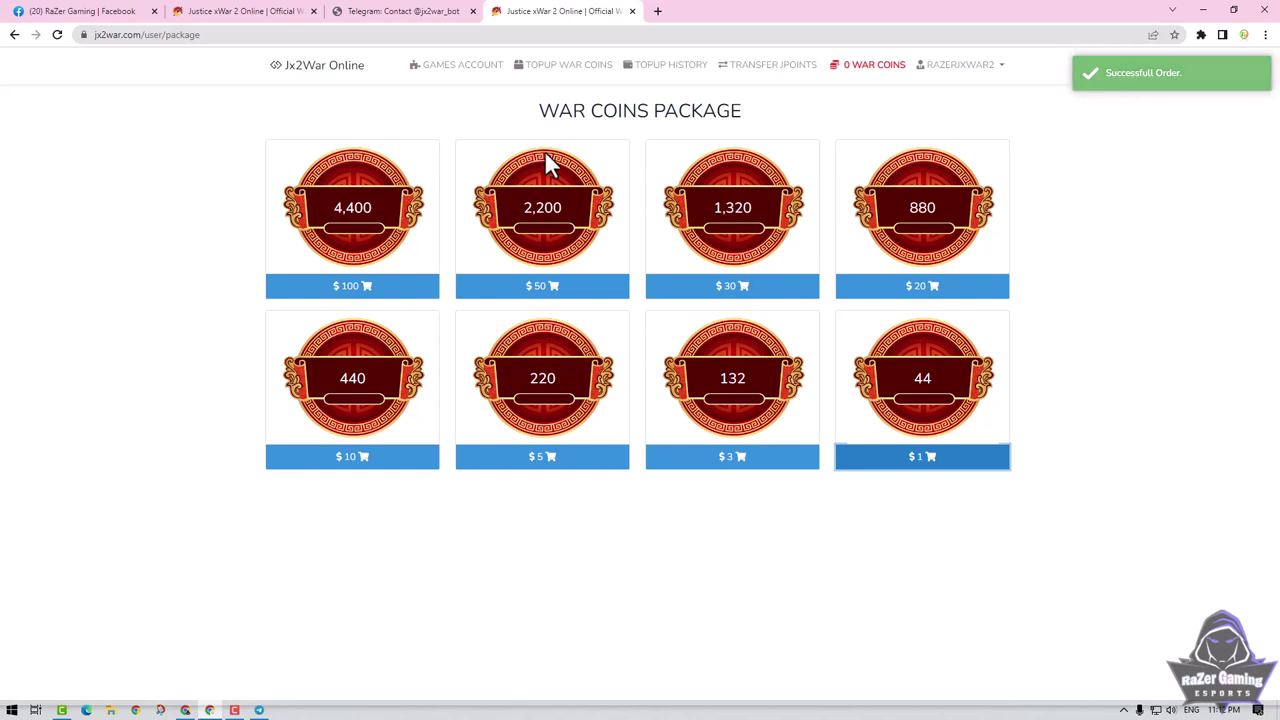
Refresh Games Accounts until the balance shows 44 War Coins, then open the top-up packages page.
left_click(468, 78)
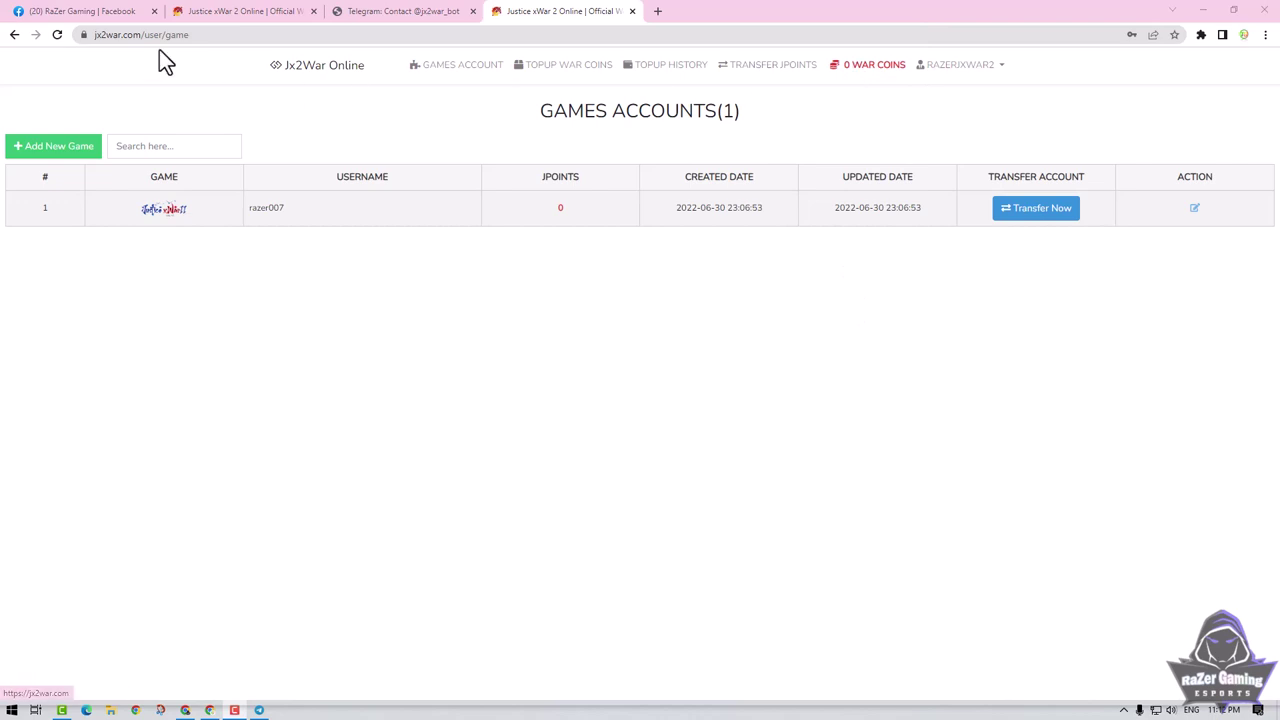
left_click(57, 35)
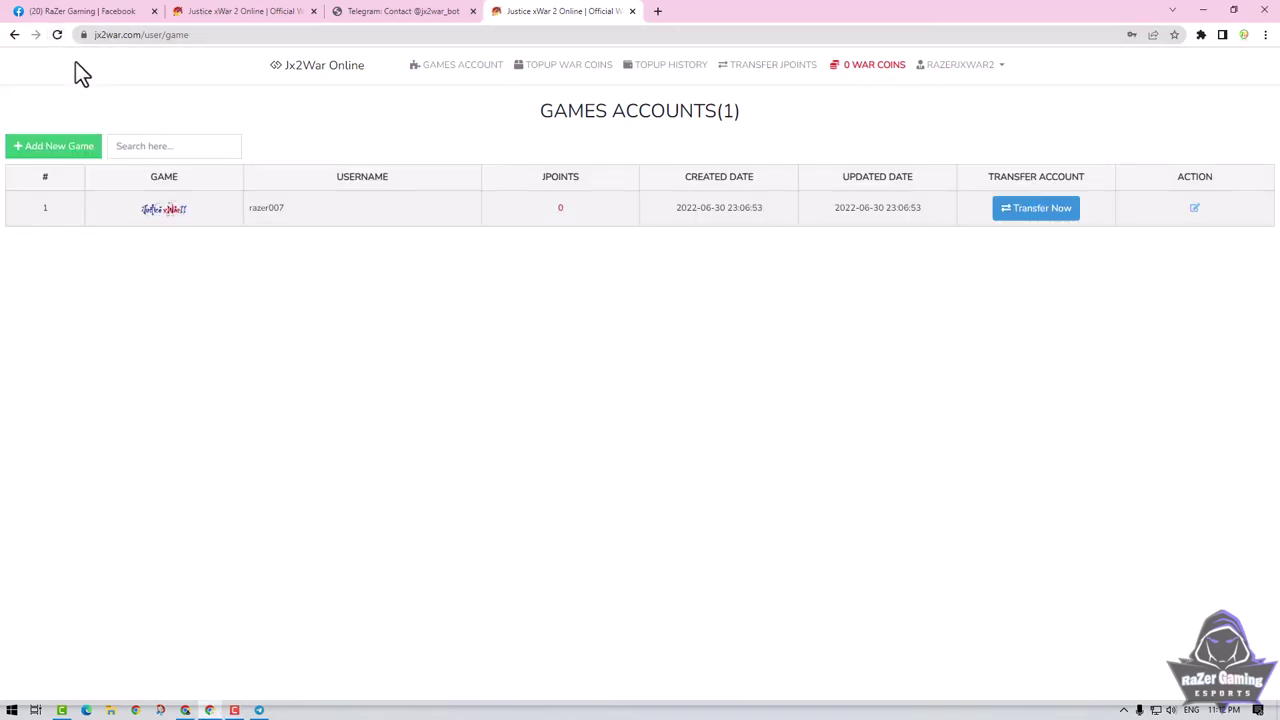
left_click(57, 35)
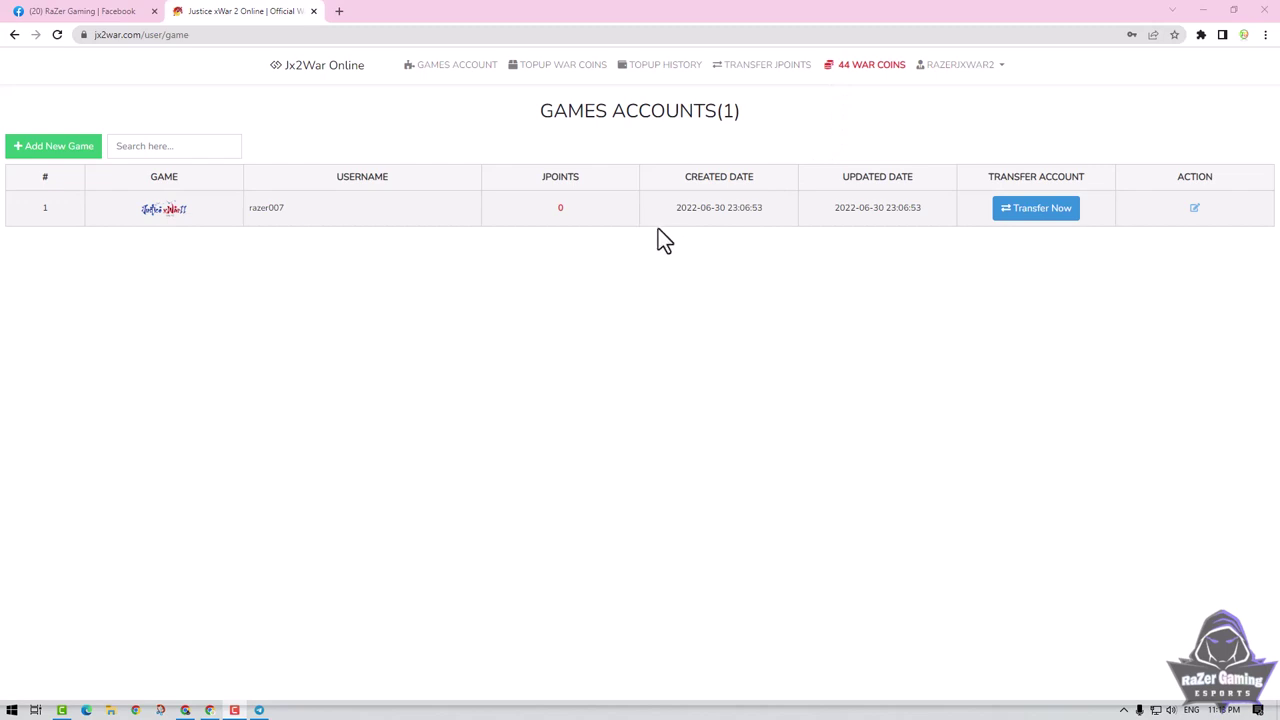
left_click(565, 77)
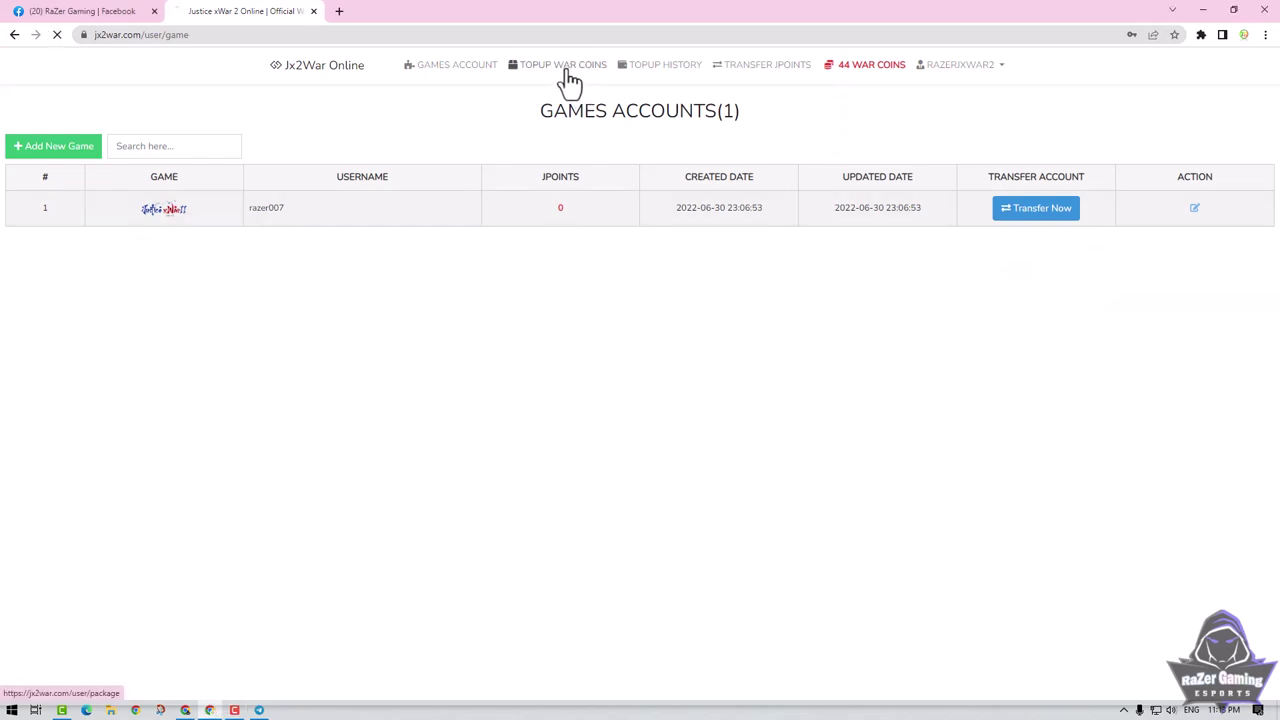
Start a new Jpoints transfer with Justice XWar2 as game and My Account as type.
left_click(462, 68)
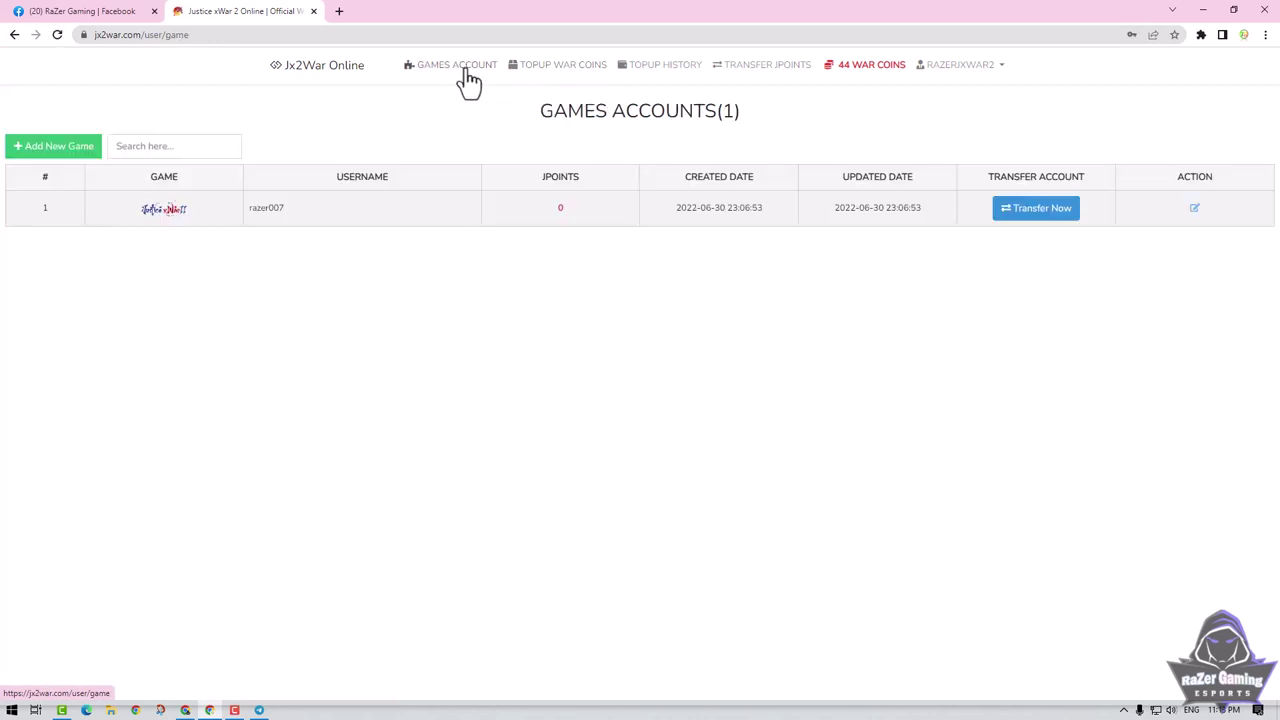
left_click(758, 68)
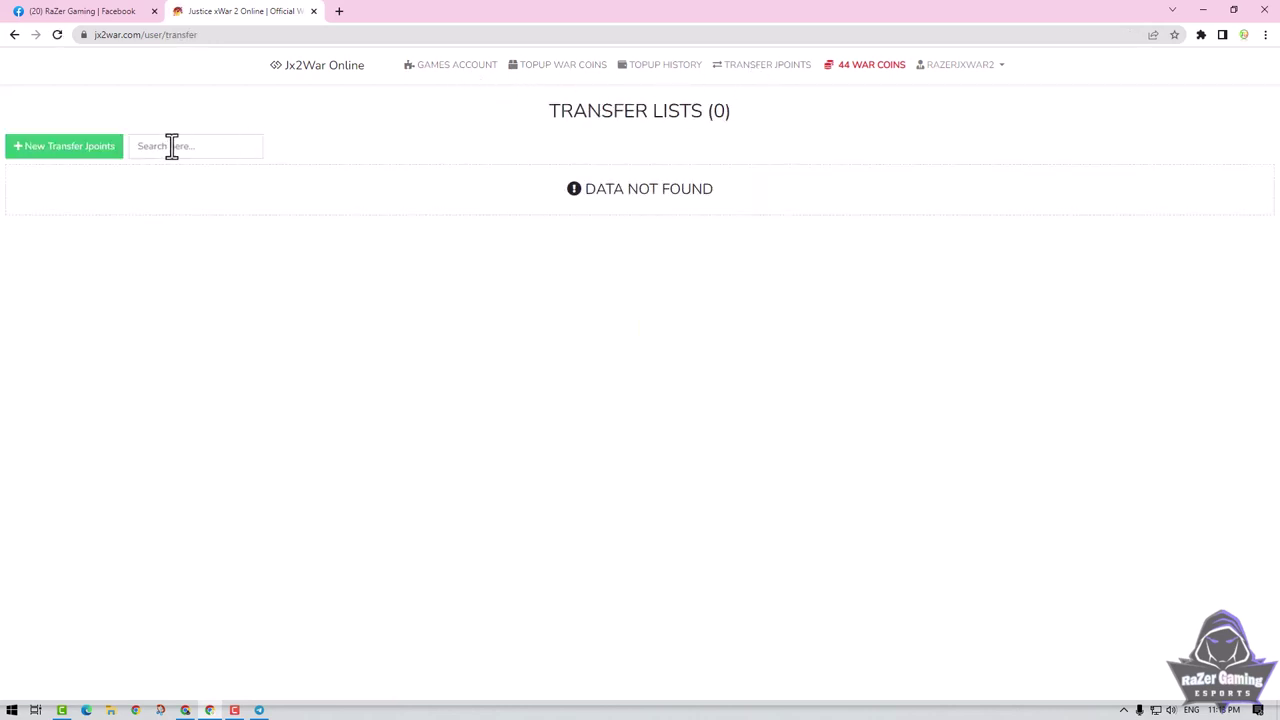
left_click(90, 154)
left_click(470, 150)
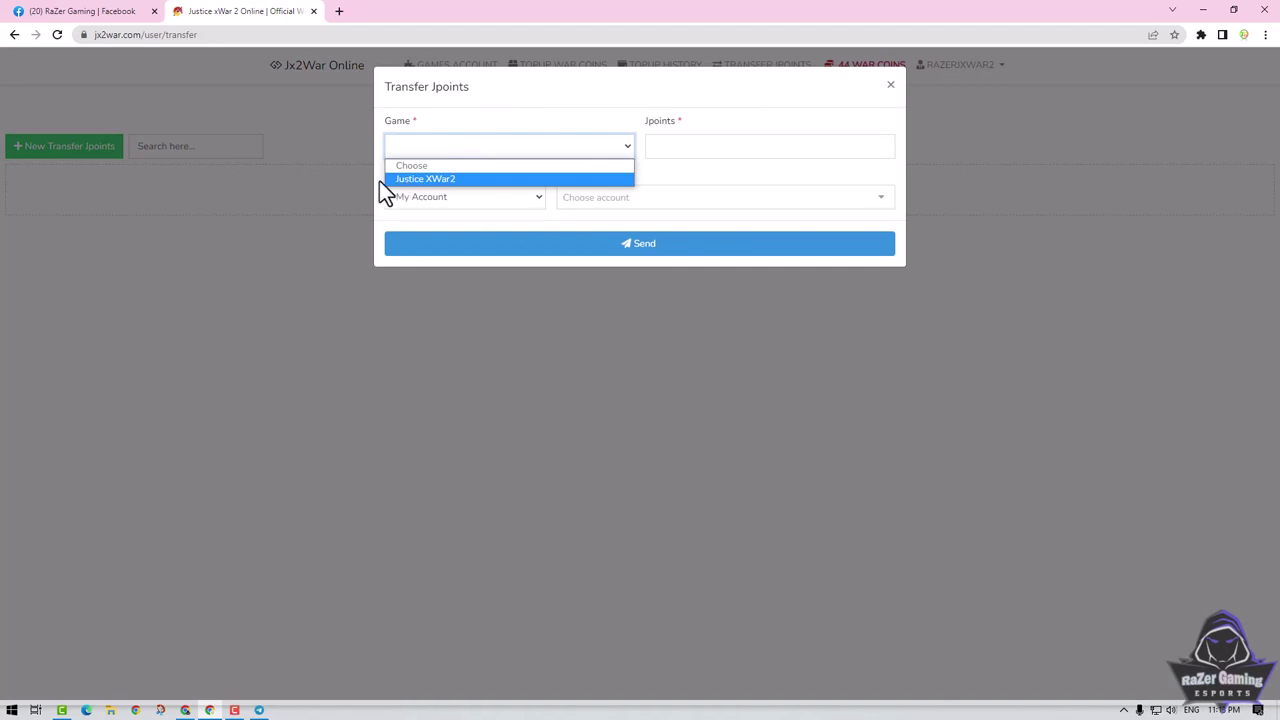
left_click(417, 178)
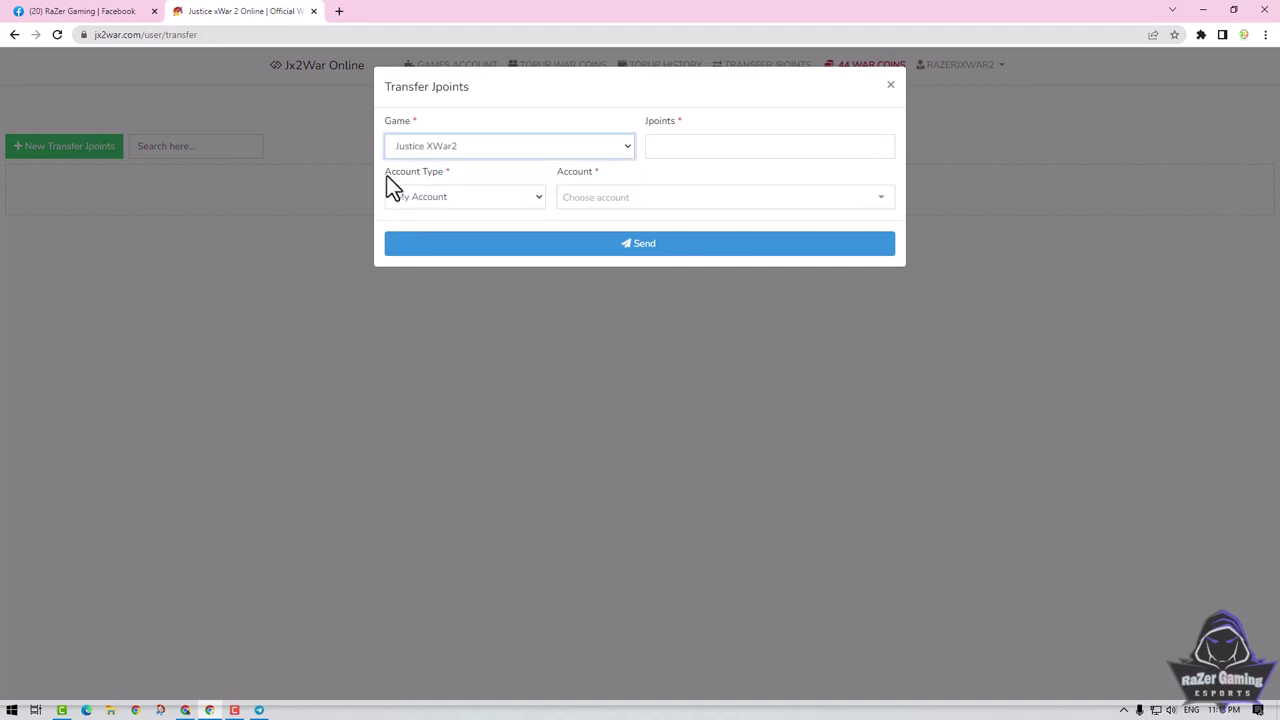
left_click(521, 199)
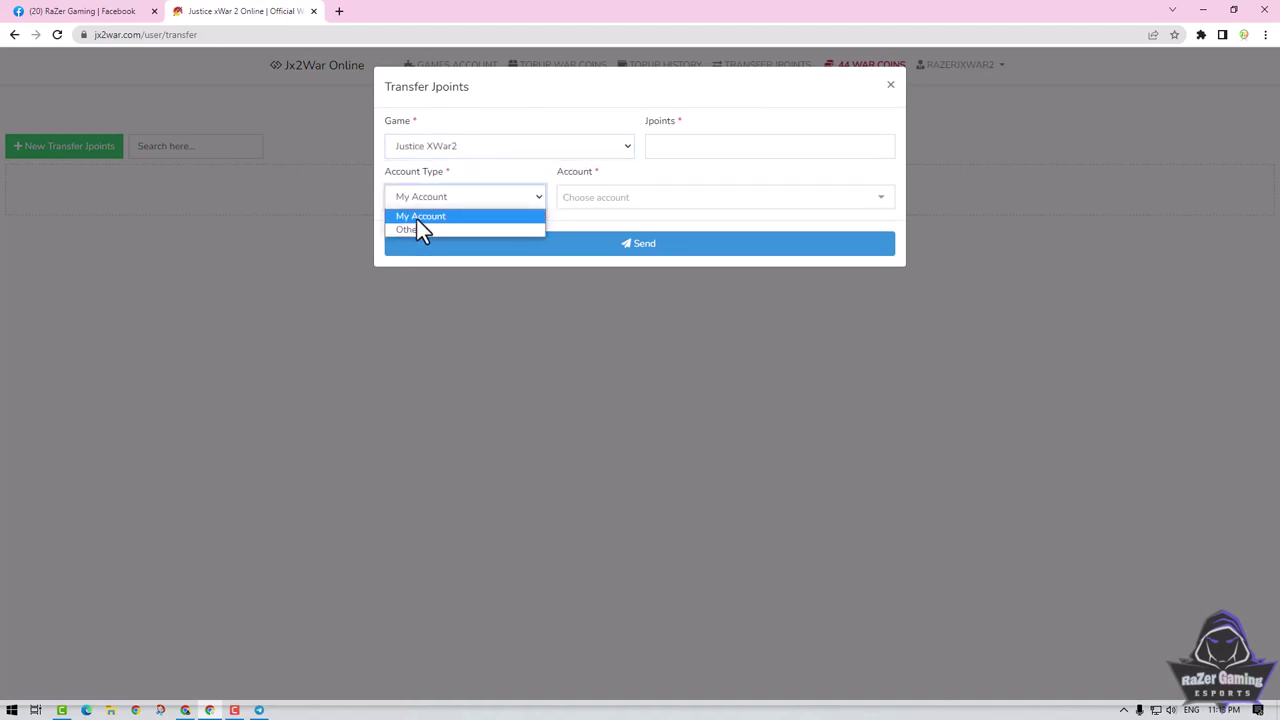
left_click(475, 146)
Recheck the game and account type choices and find the game account list empty.
left_click(453, 164)
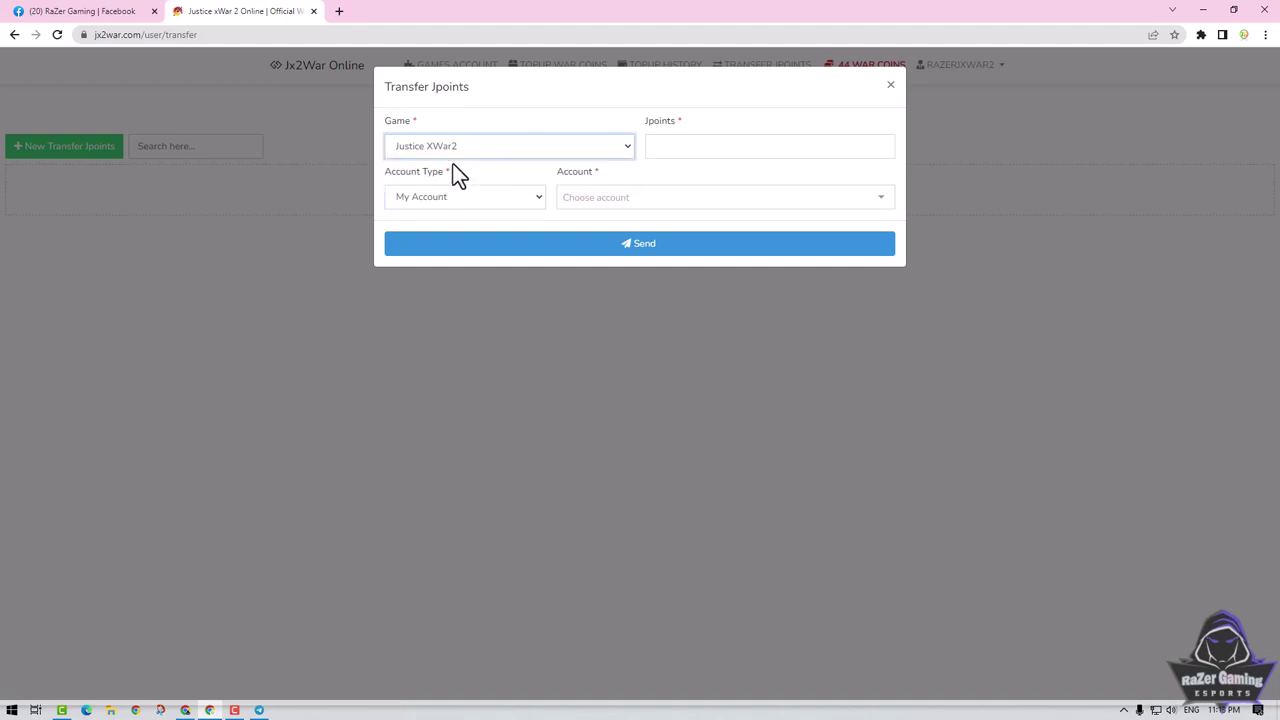
left_click(450, 158)
left_click(461, 146)
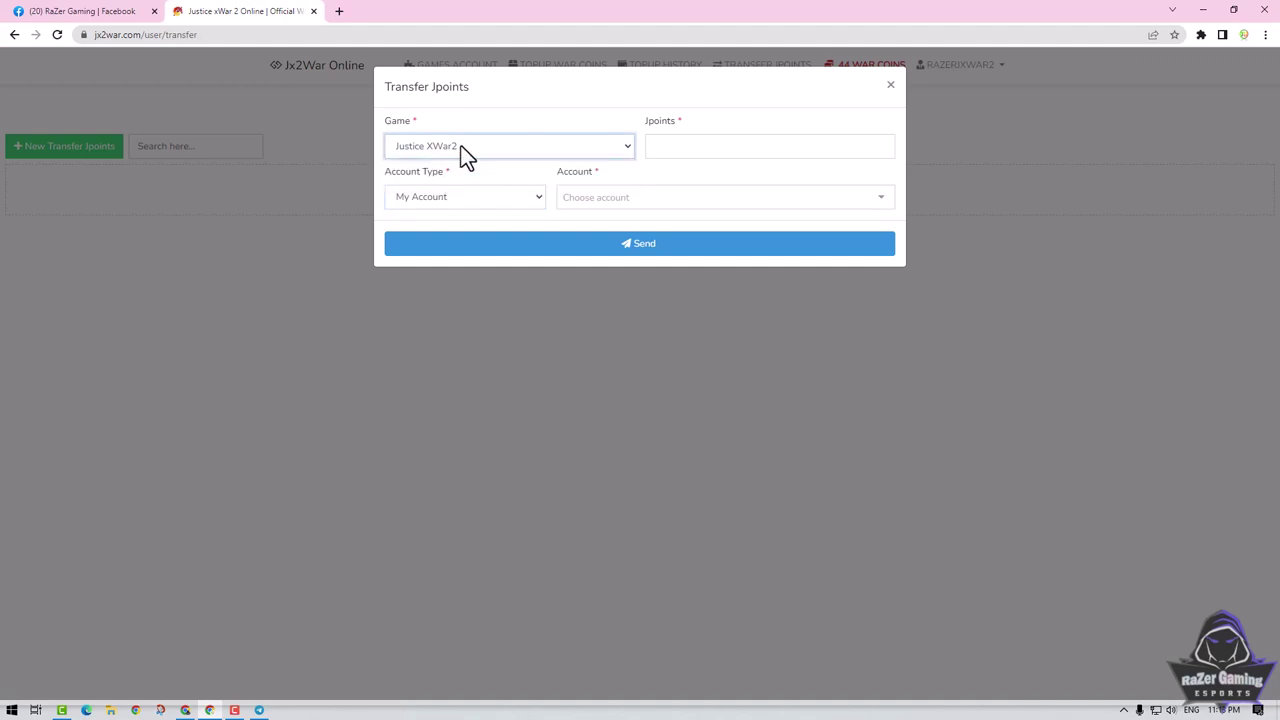
left_click(590, 122)
left_click(673, 146)
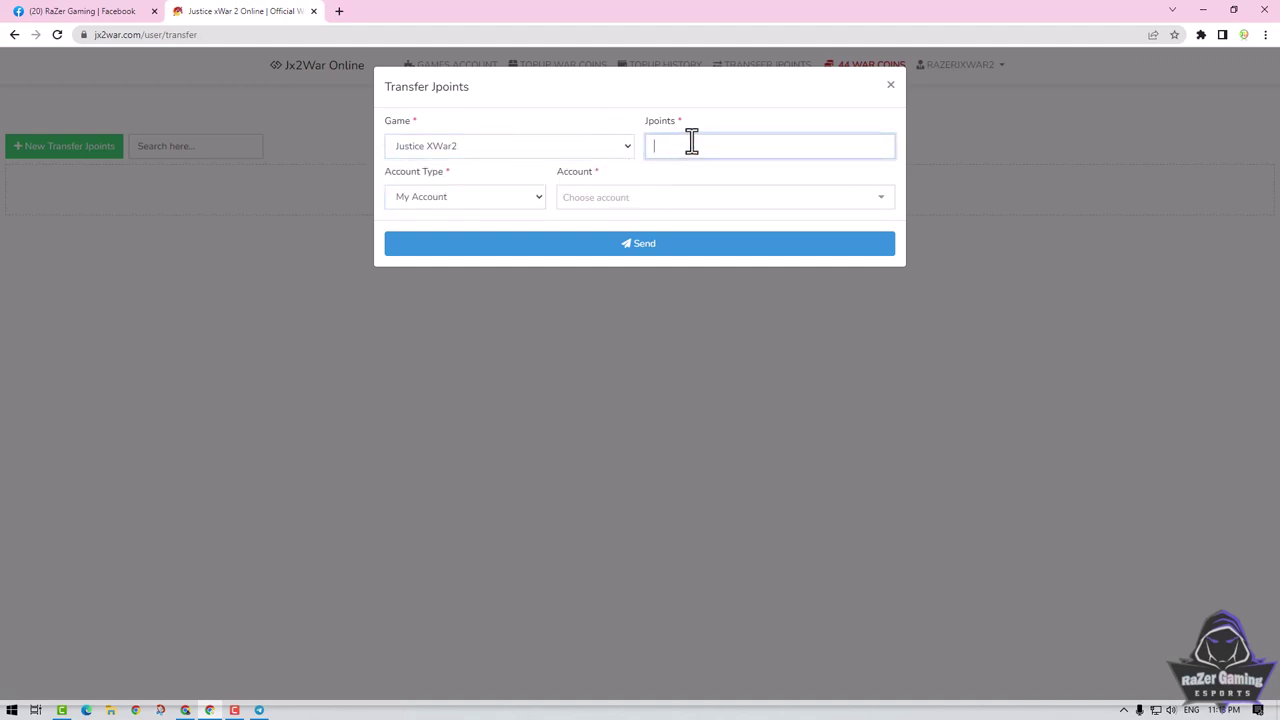
left_click(538, 205)
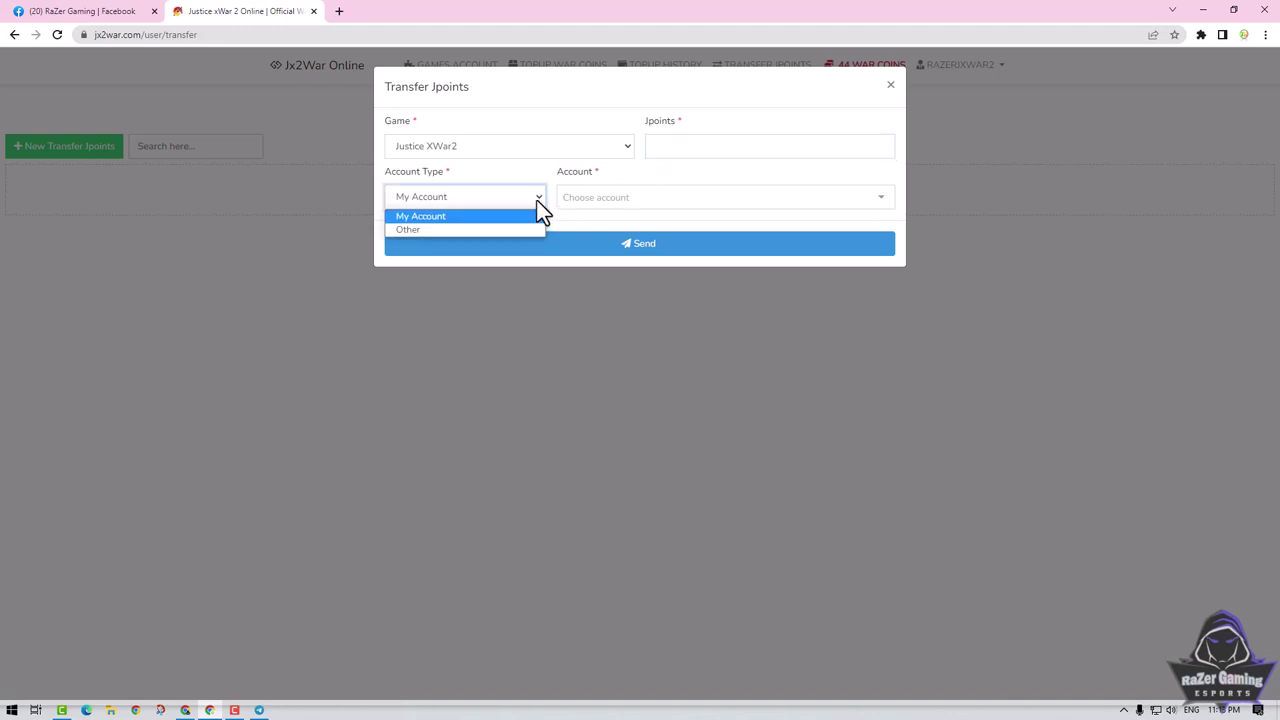
left_click(422, 218)
left_click(625, 197)
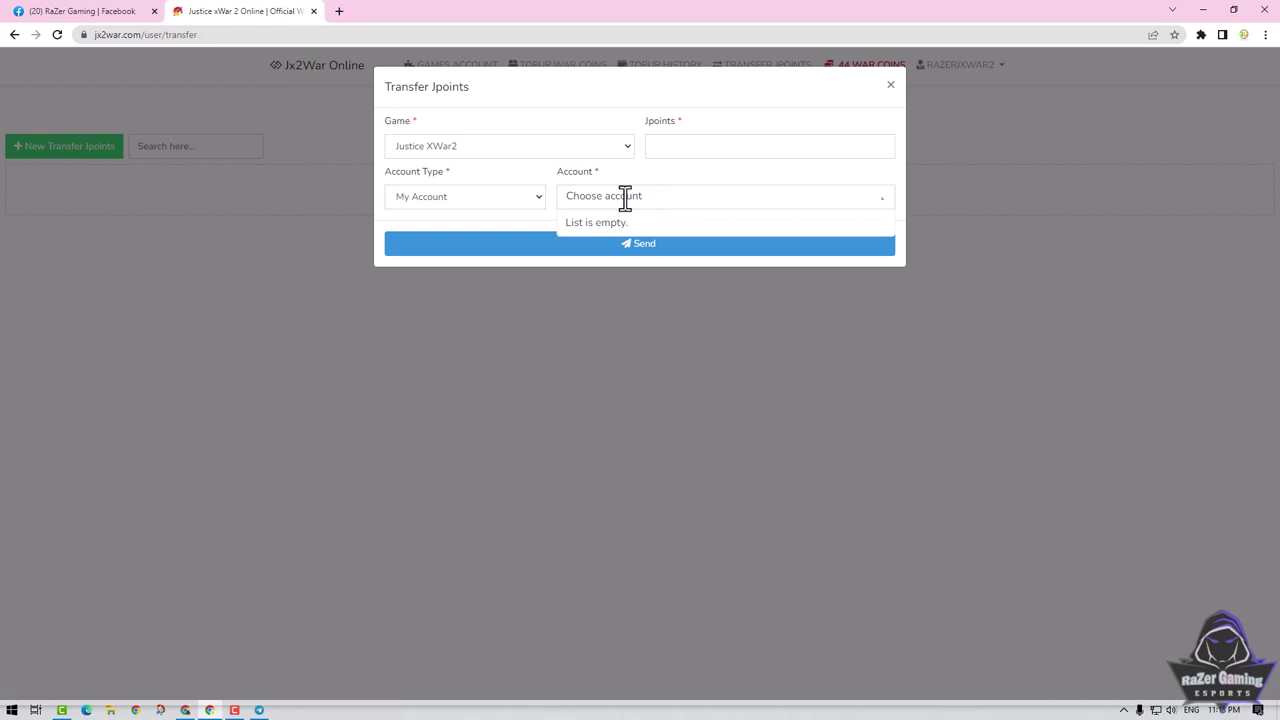
Close the transfer form and select the account username on the Games Accounts page.
left_click(890, 85)
left_click(450, 72)
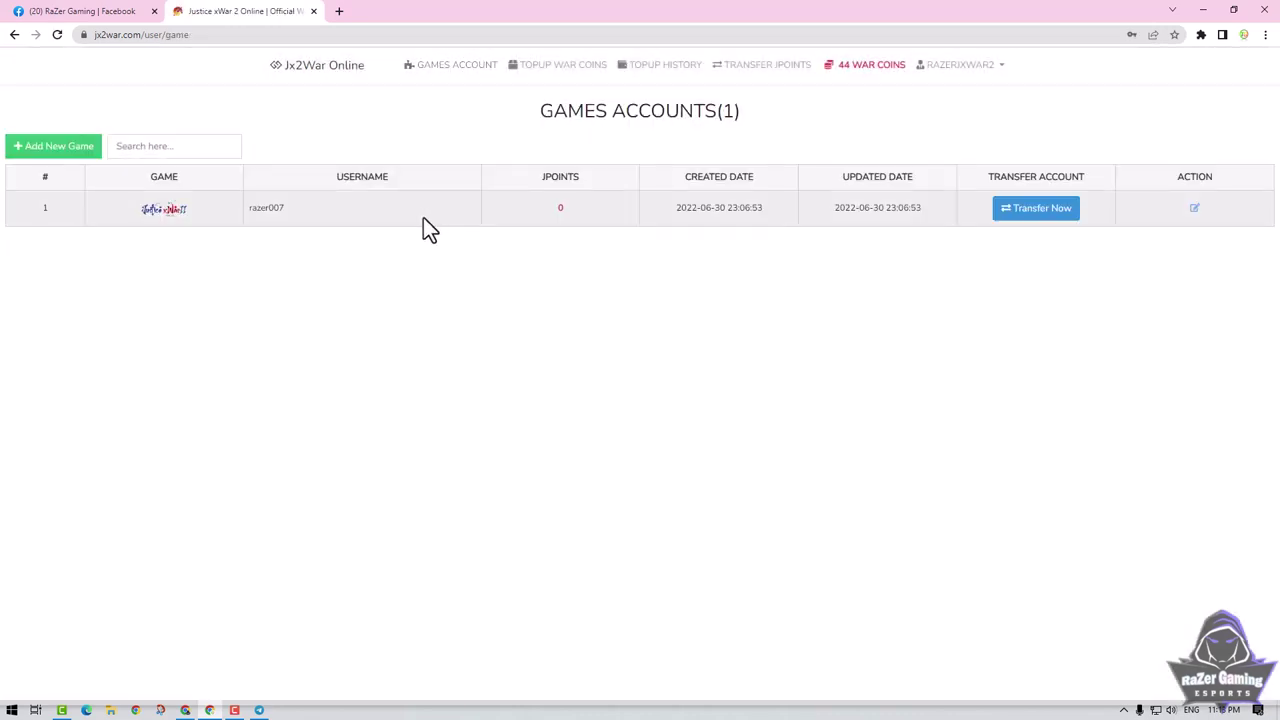
left_click_drag(290, 220, 249, 207)
Copy the game account's username and start a Justice XWar2, My Account transfer.
right_click(277, 212)
left_click(277, 217)
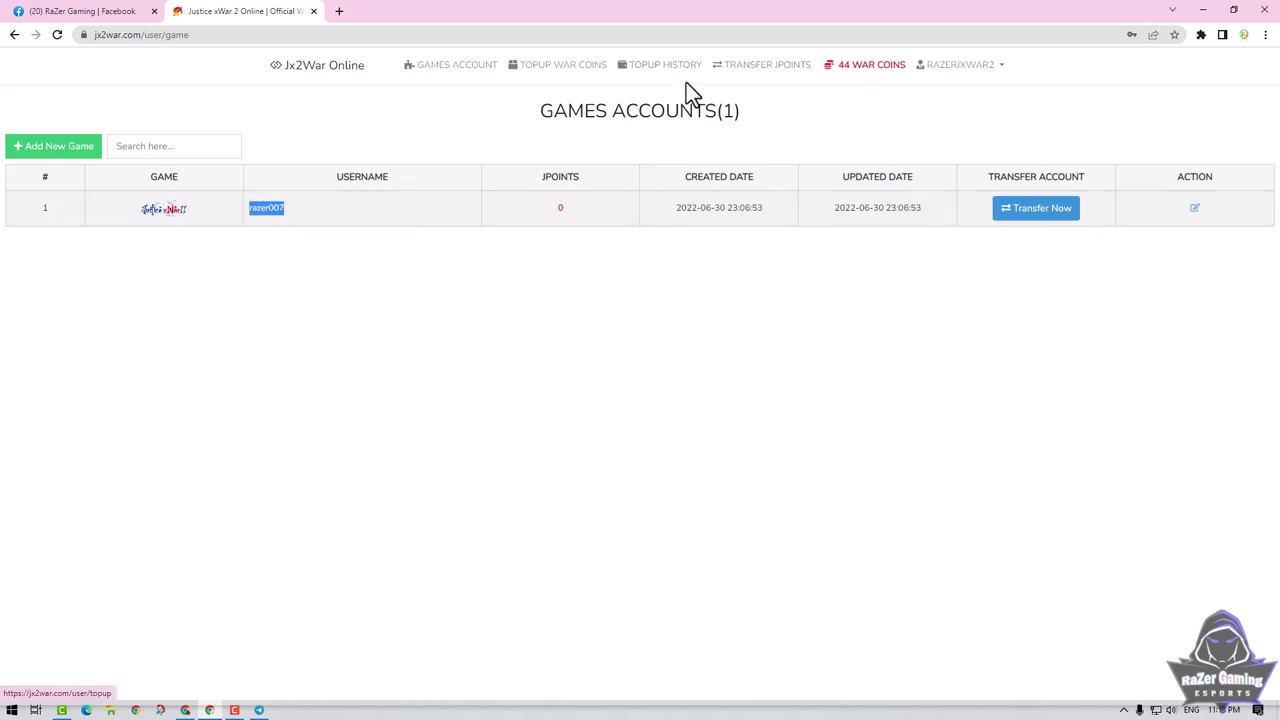
left_click(760, 70)
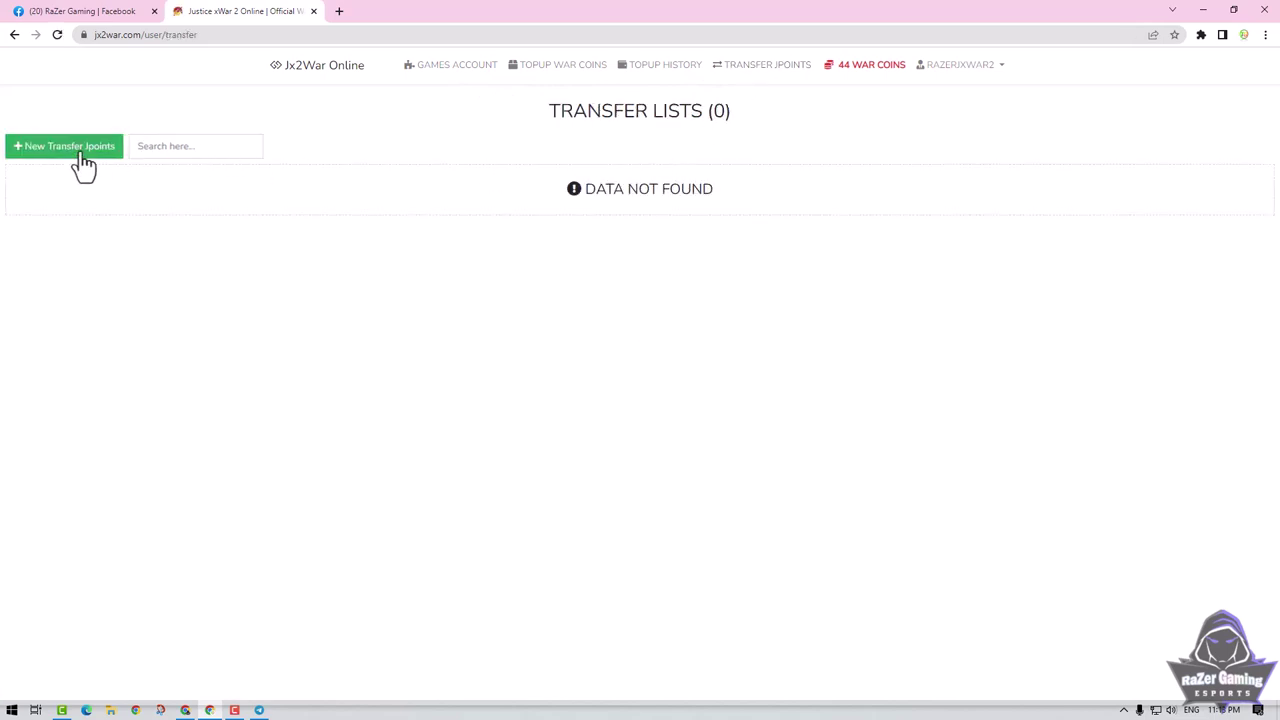
left_click(80, 151)
left_click(528, 147)
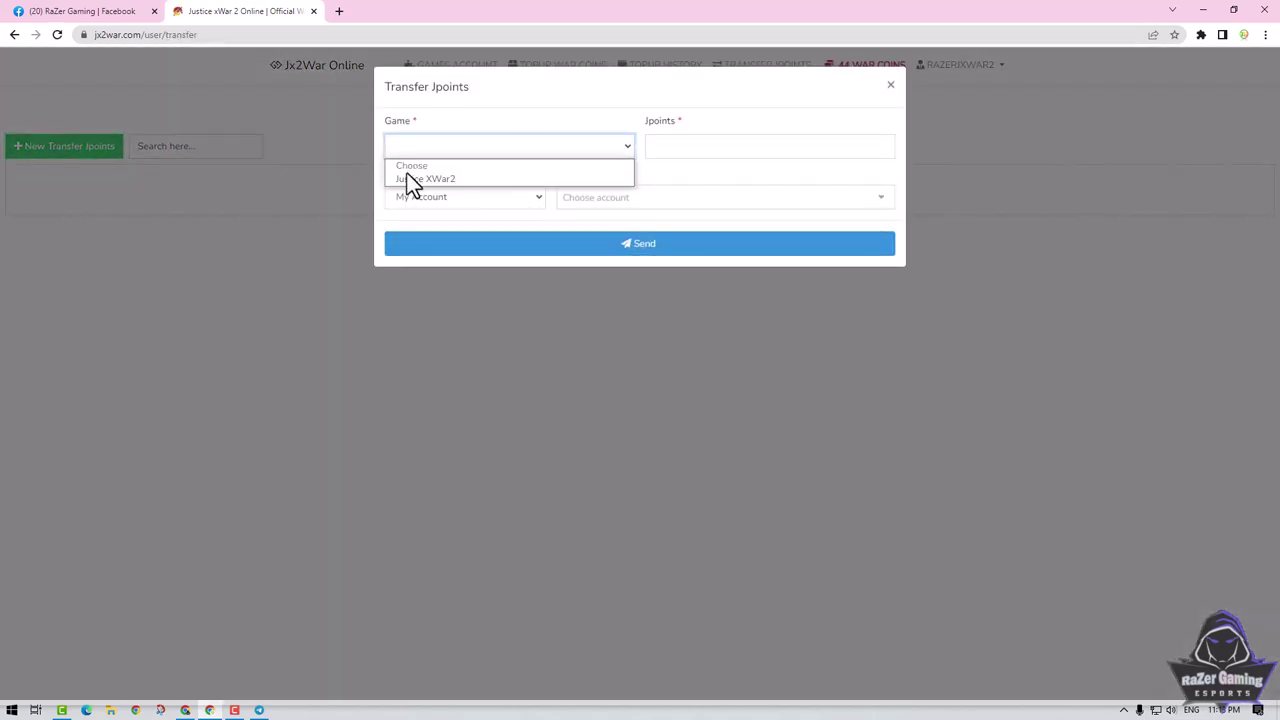
left_click(406, 178)
left_click(541, 197)
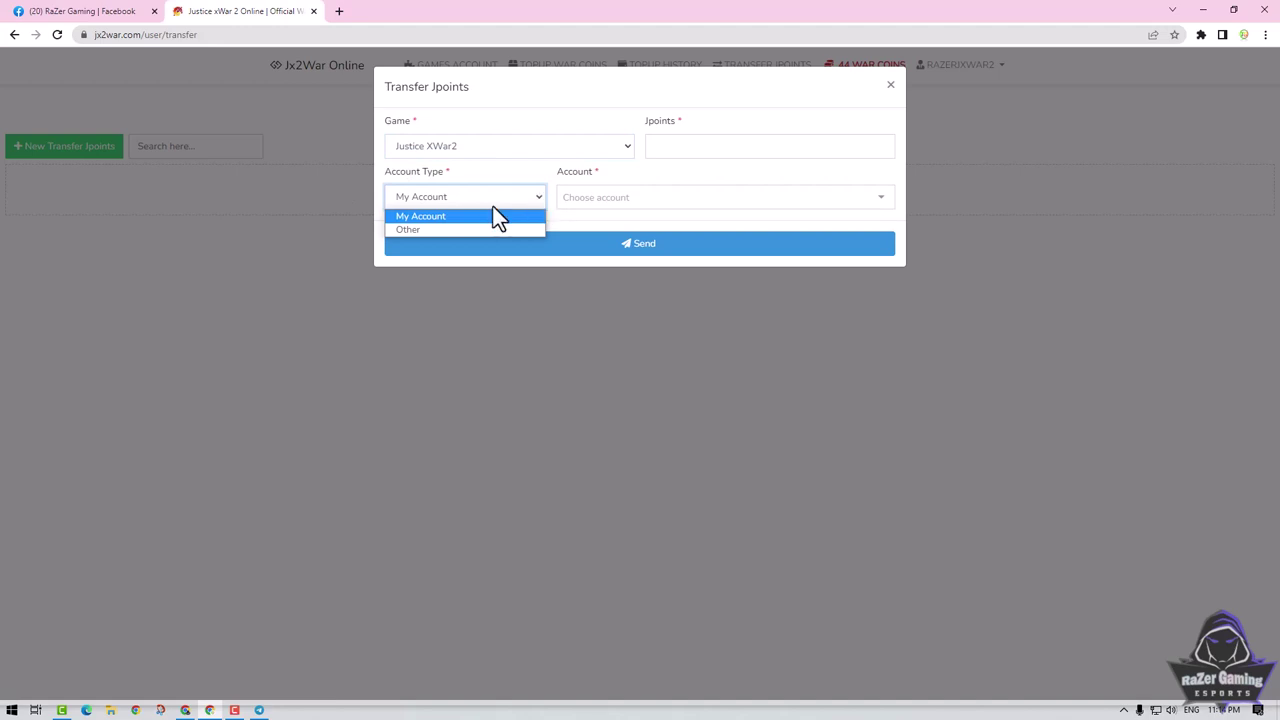
left_click(430, 218)
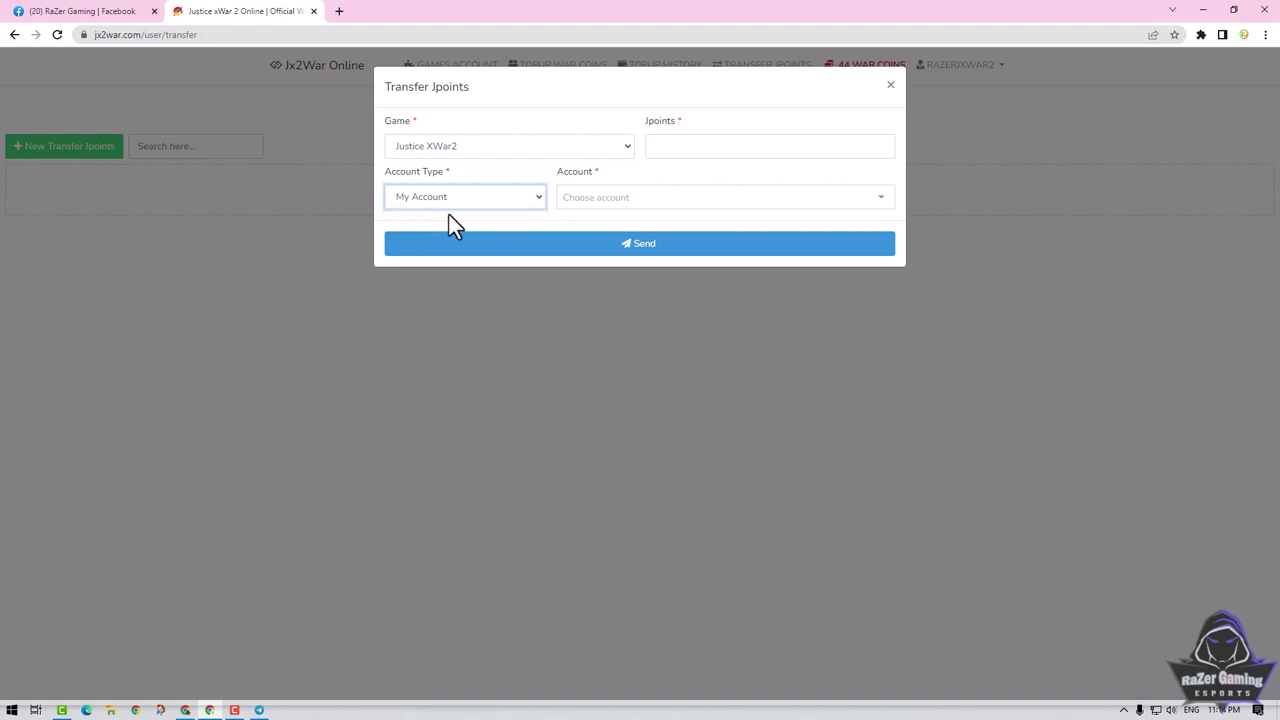
Paste the username into the account search, pick the account, and switch type to Other.
left_click(592, 199)
right_click(592, 200)
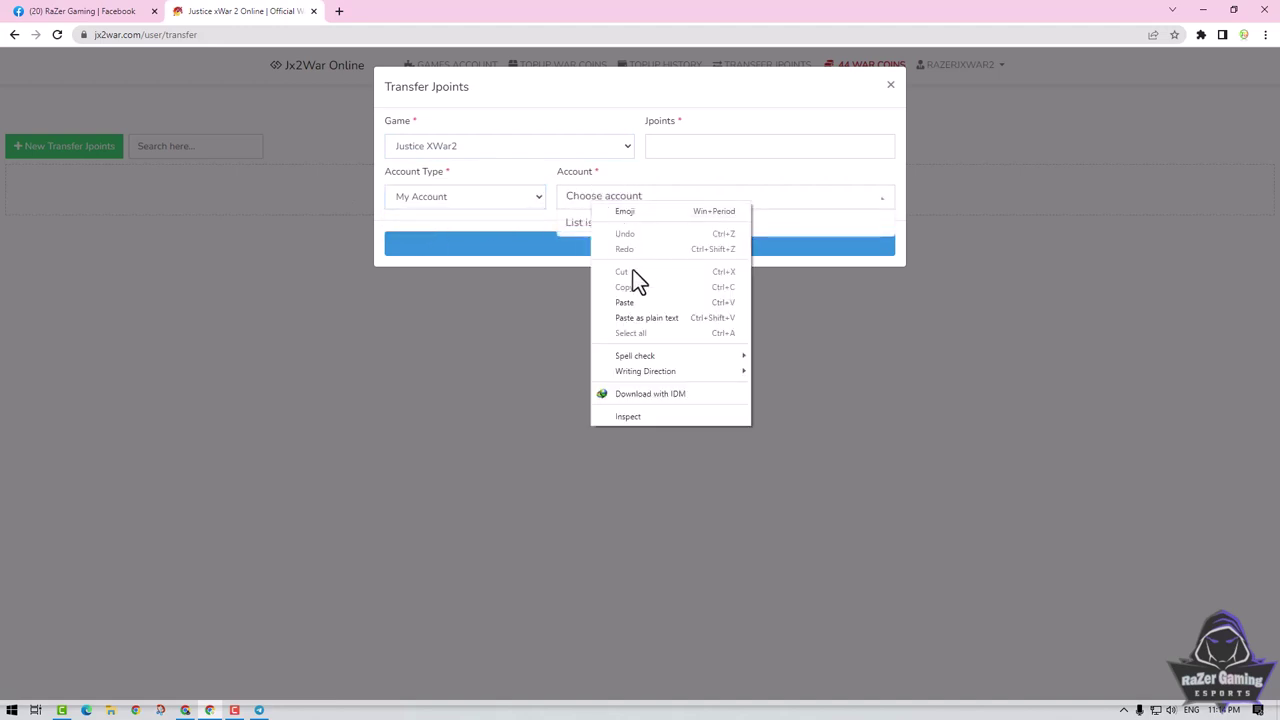
left_click(633, 300)
left_click(620, 224)
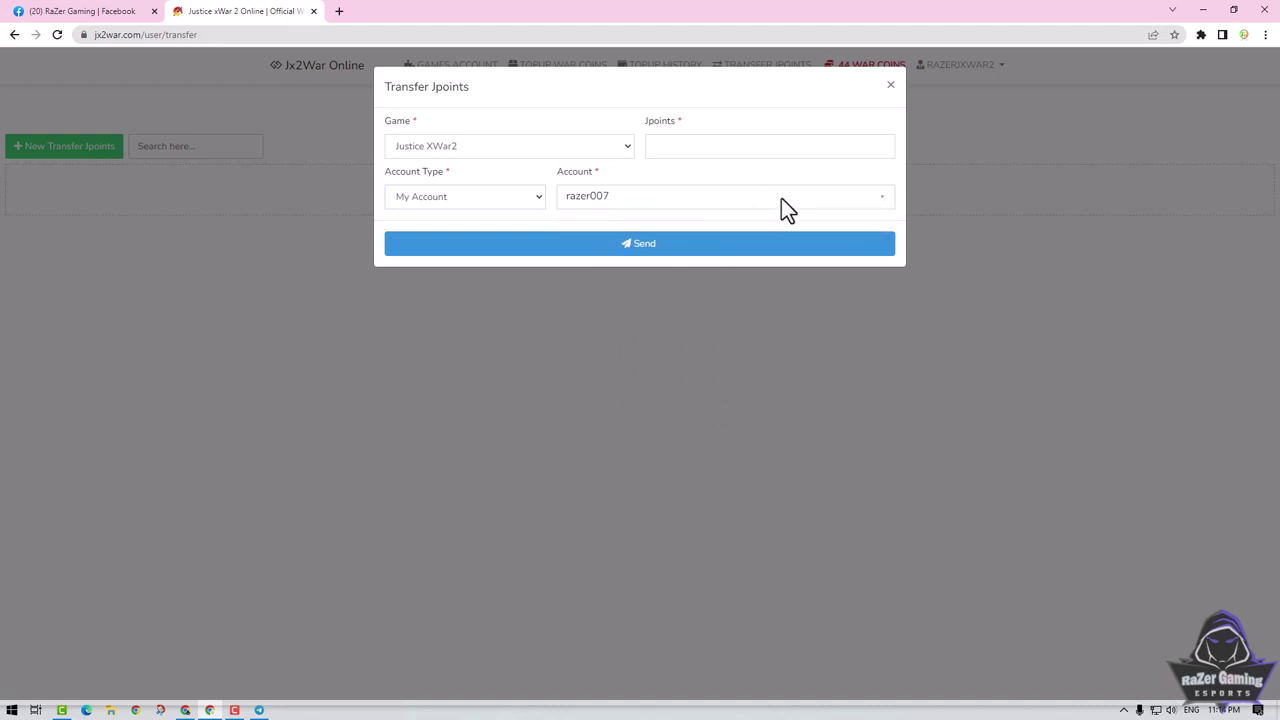
left_click(673, 148)
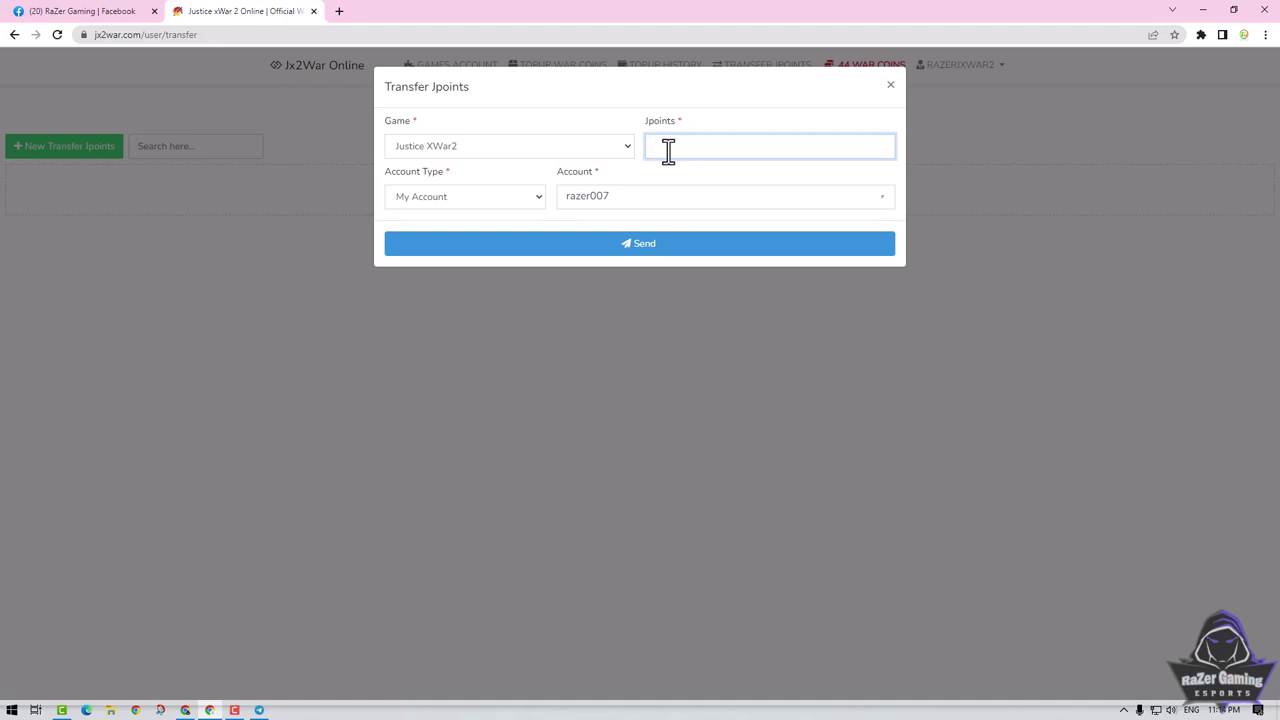
left_click(533, 198)
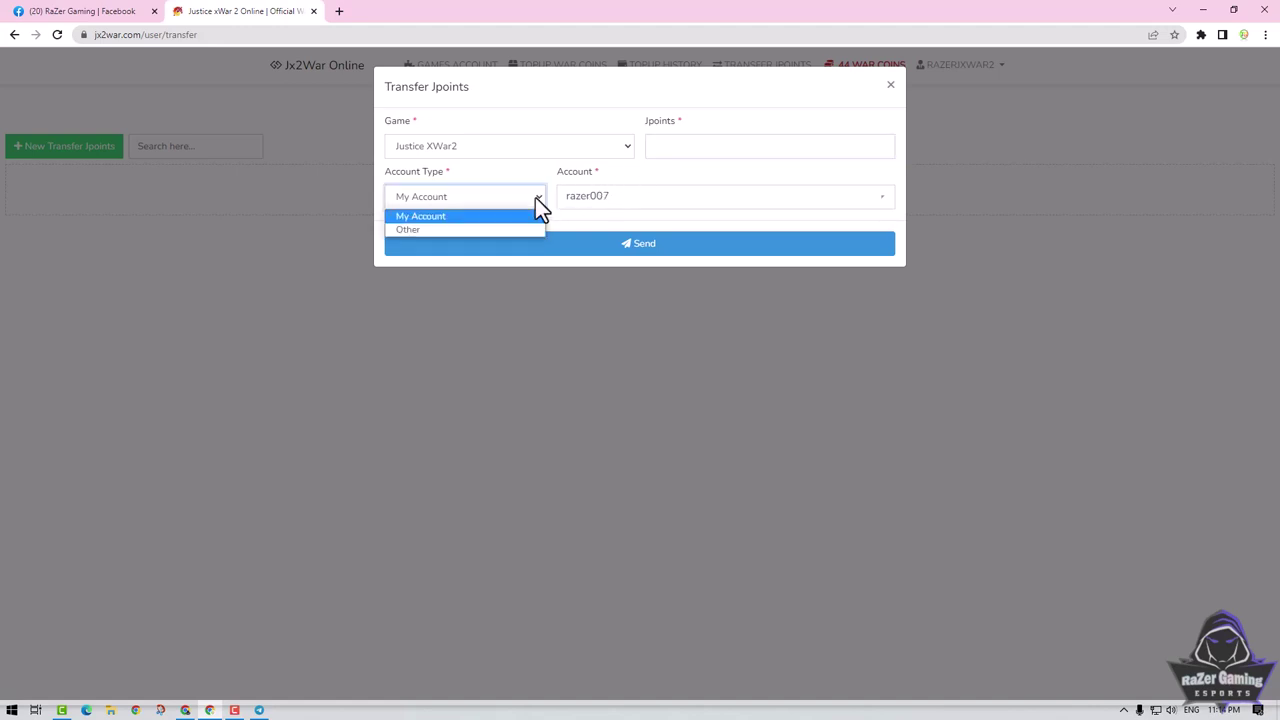
left_click(412, 229)
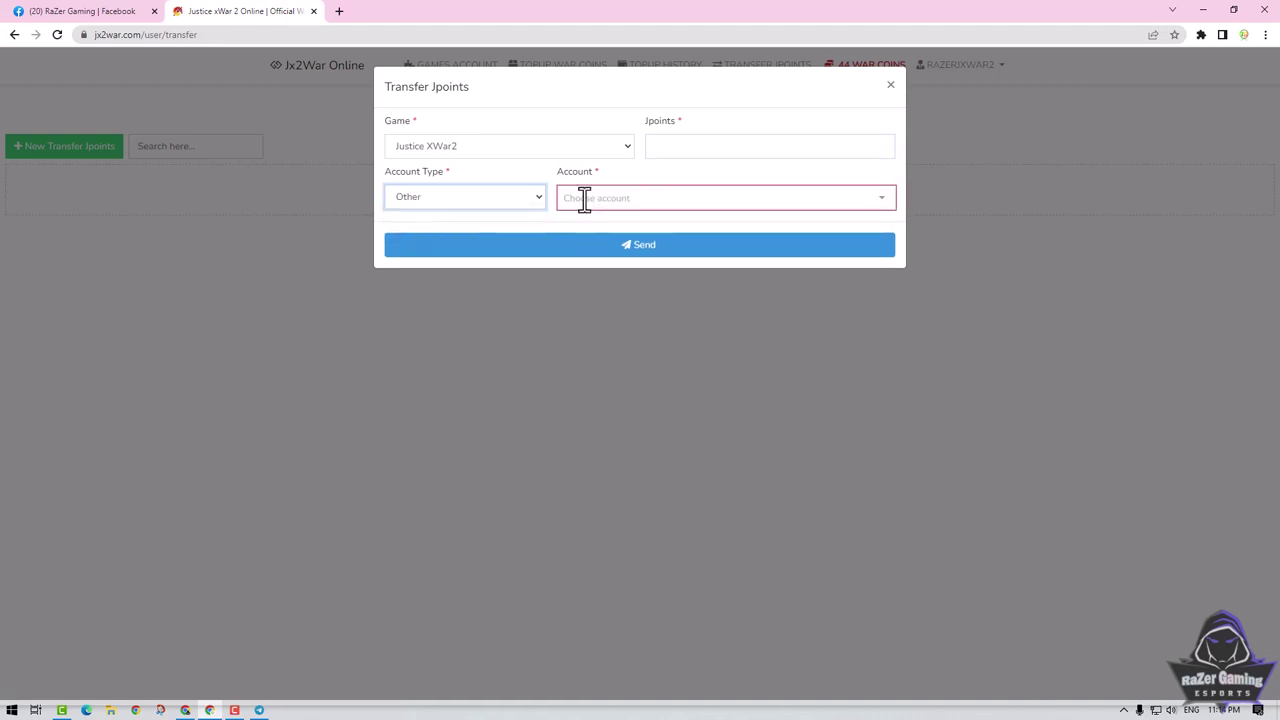
Discard that transfer form, reload the transfer page, and start a fresh transfer.
mouse_move(837, 83)
left_mouse_down()
mouse_move(809, 169)
mouse_move(843, 72)
left_mouse_up()
left_click(891, 87)
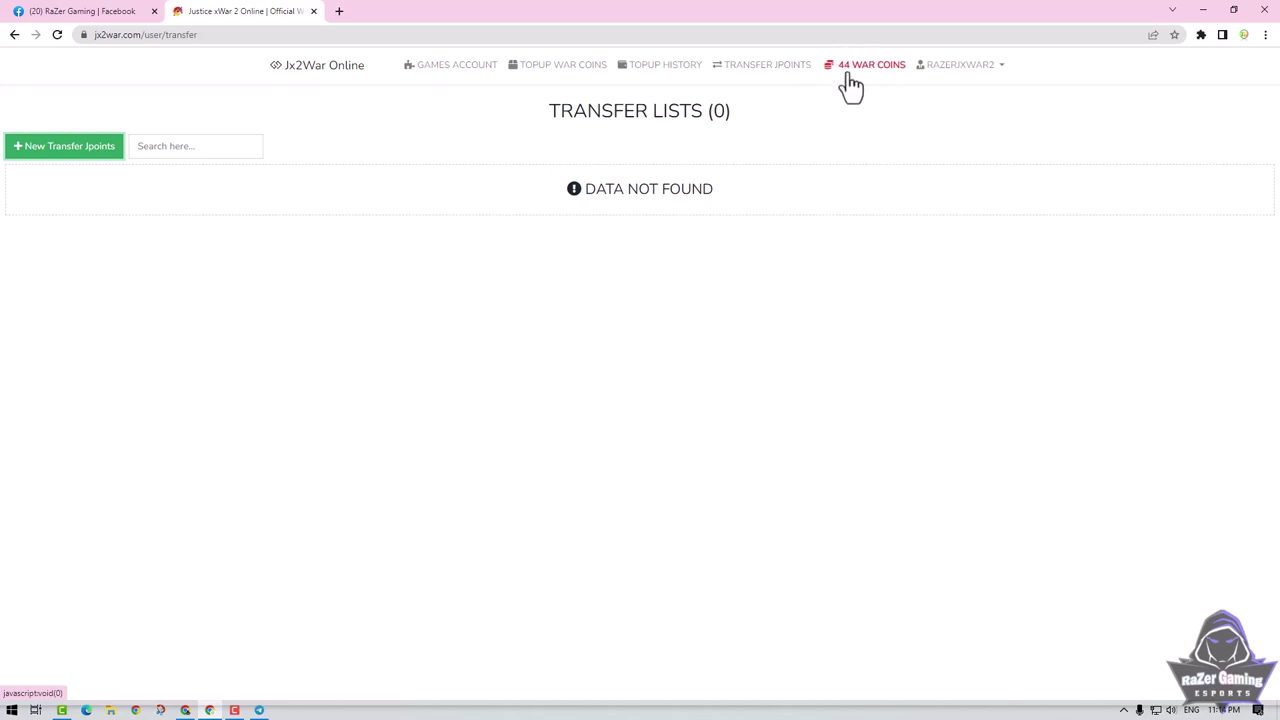
left_click(760, 72)
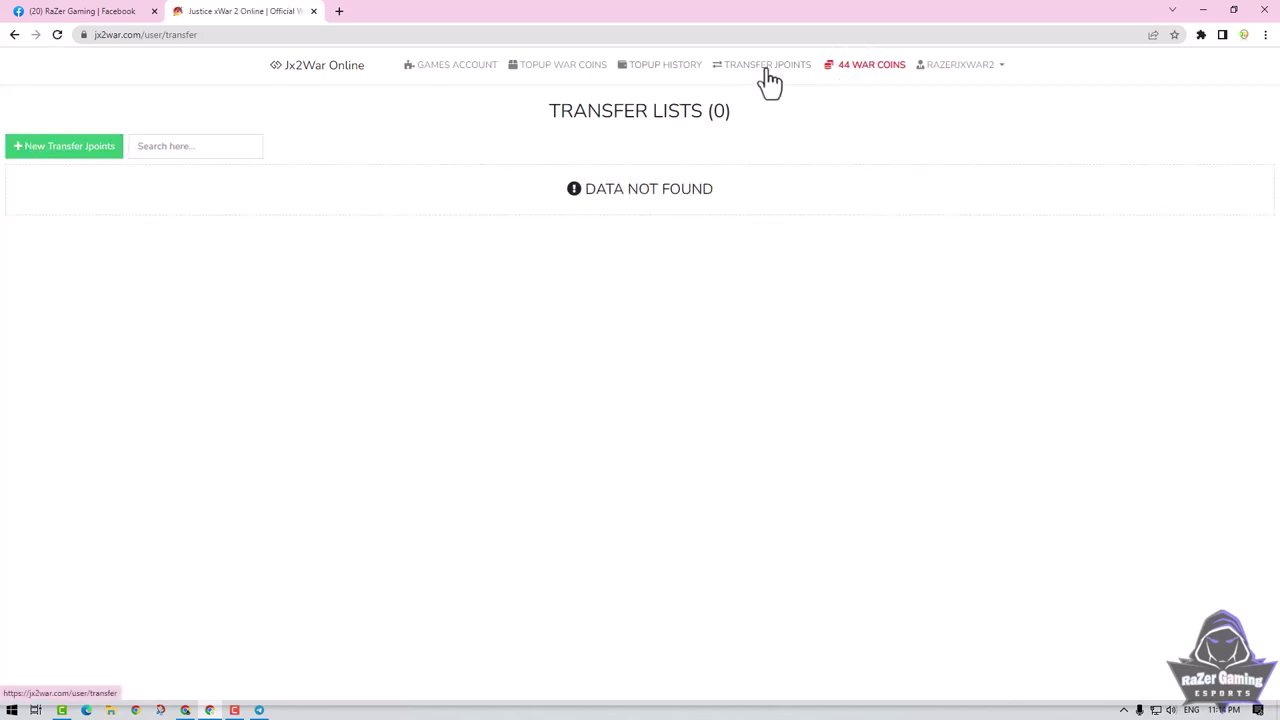
left_click(93, 168)
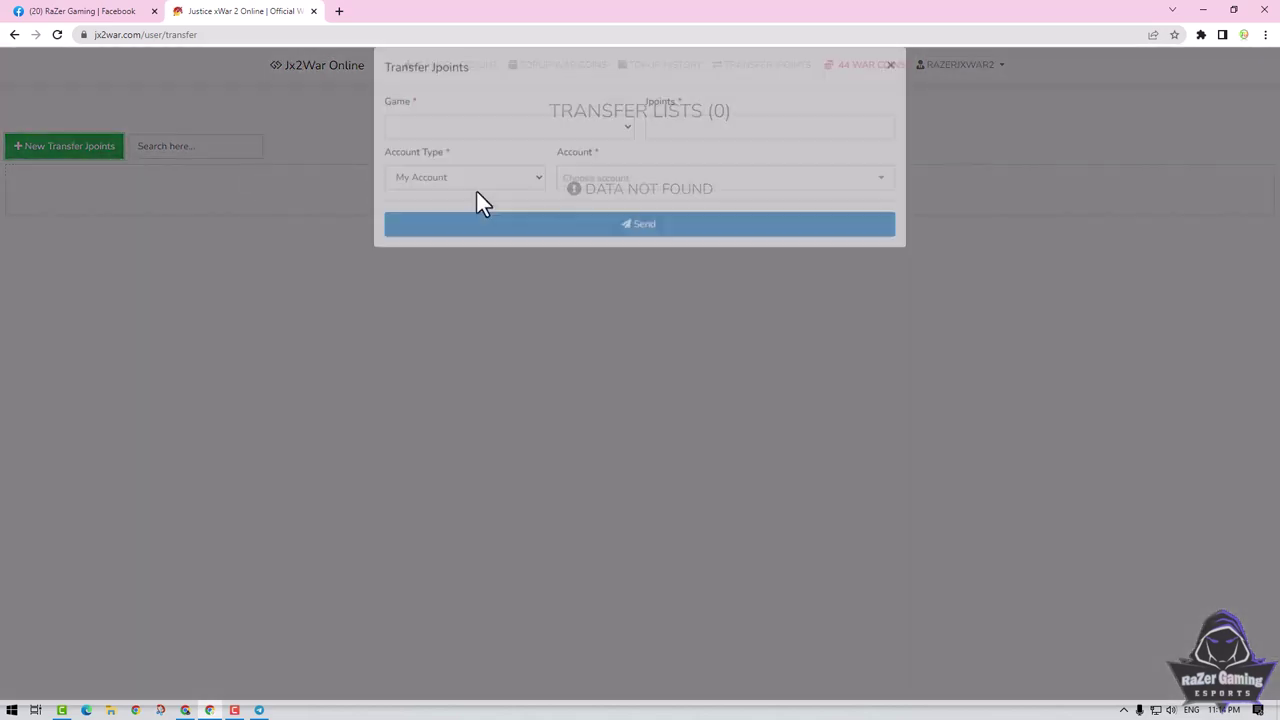
Choose Justice XWar2 and My Account, and paste the copied username into the account search.
left_click(516, 148)
left_click(477, 178)
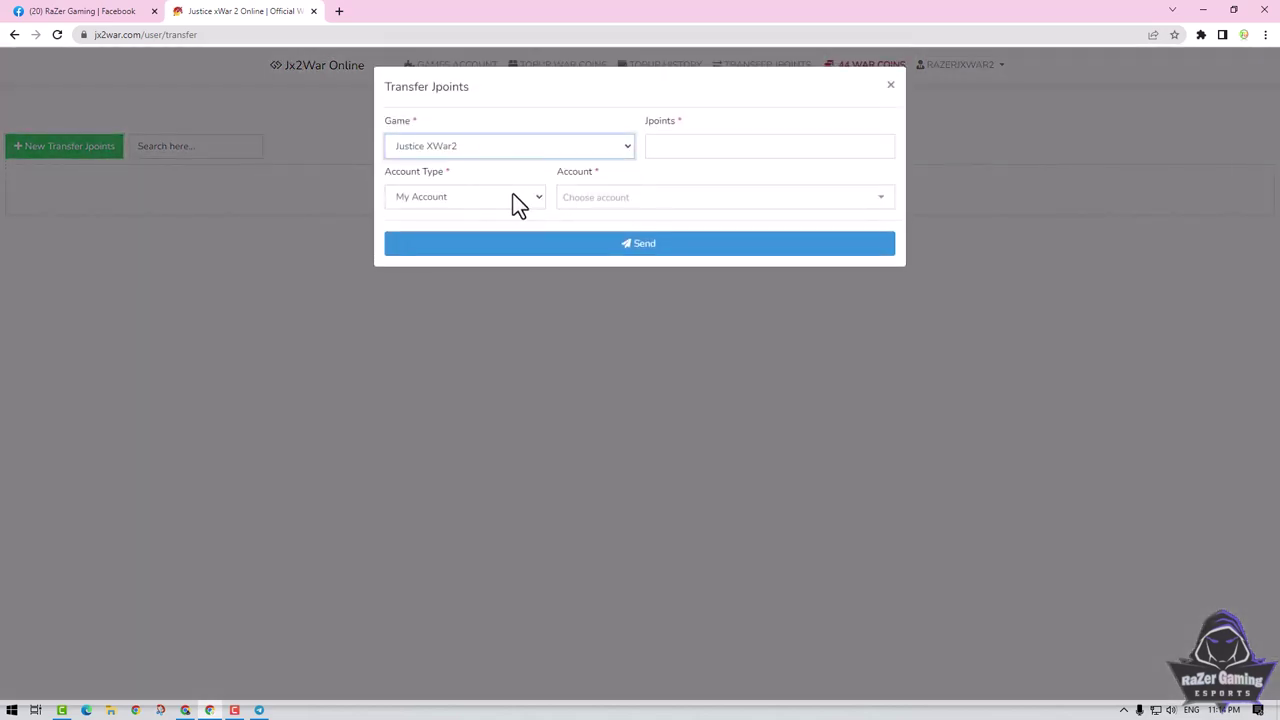
left_click(513, 196)
left_click(463, 215)
left_click(586, 198)
right_click(595, 201)
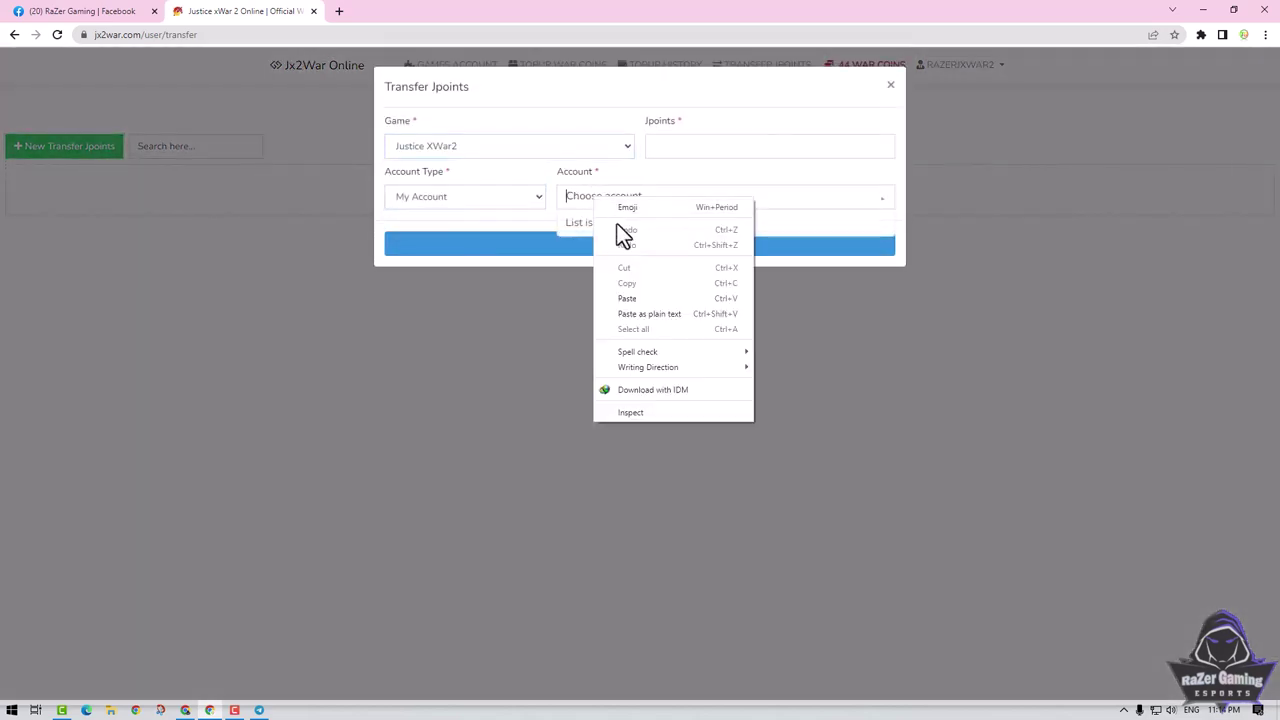
left_click(627, 298)
Enter 44 Jpoints, re-paste and pick the game account, and send the transfer.
left_click(687, 146)
type("44")
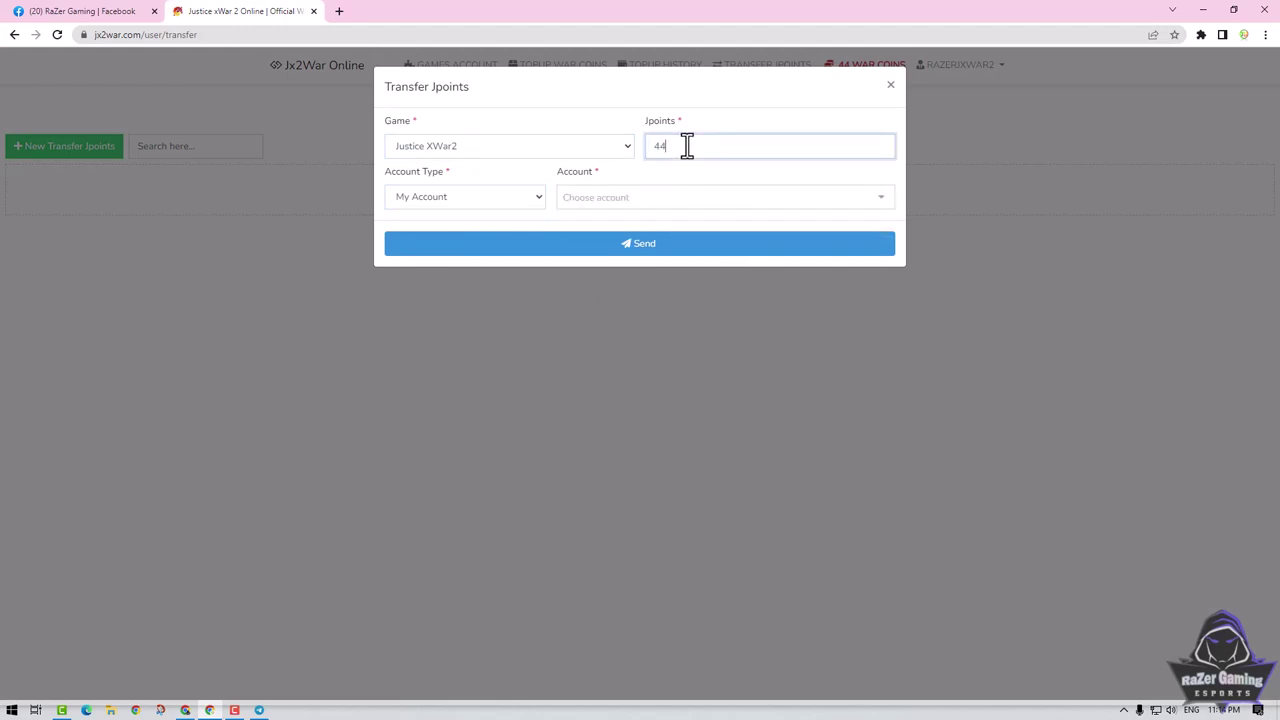
left_click(608, 198)
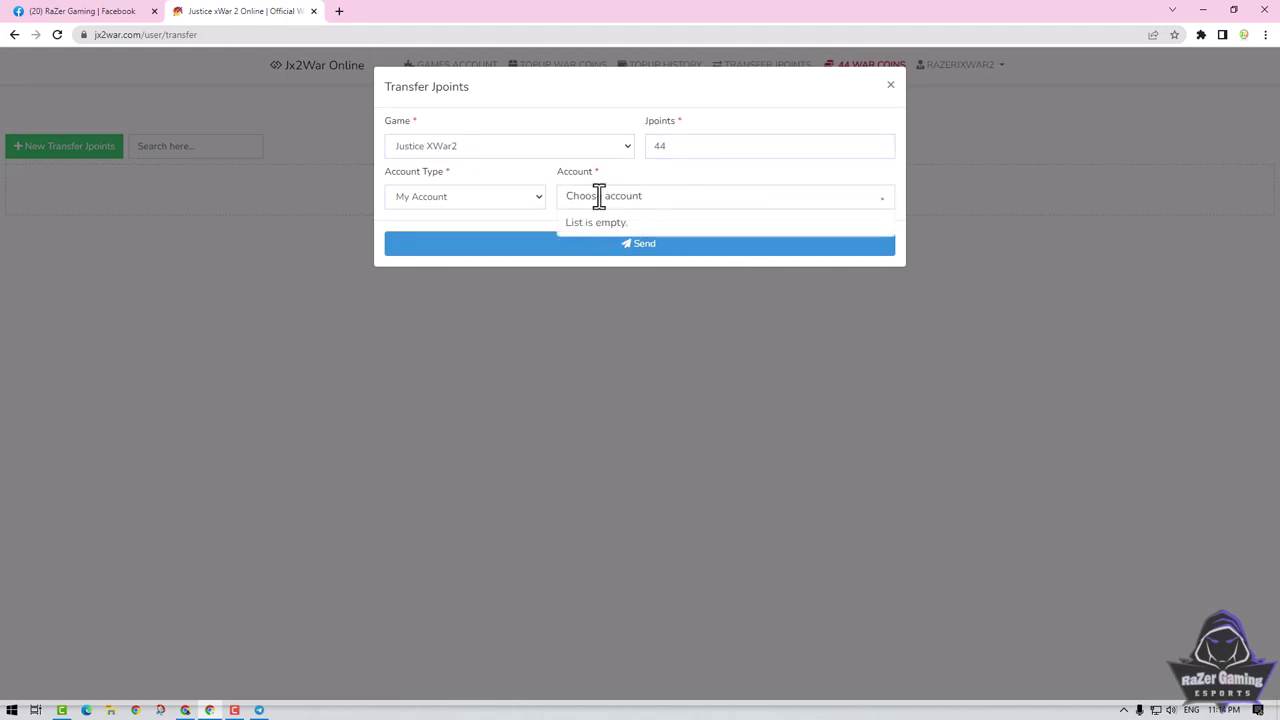
right_click(608, 198)
left_click(637, 292)
left_click(595, 225)
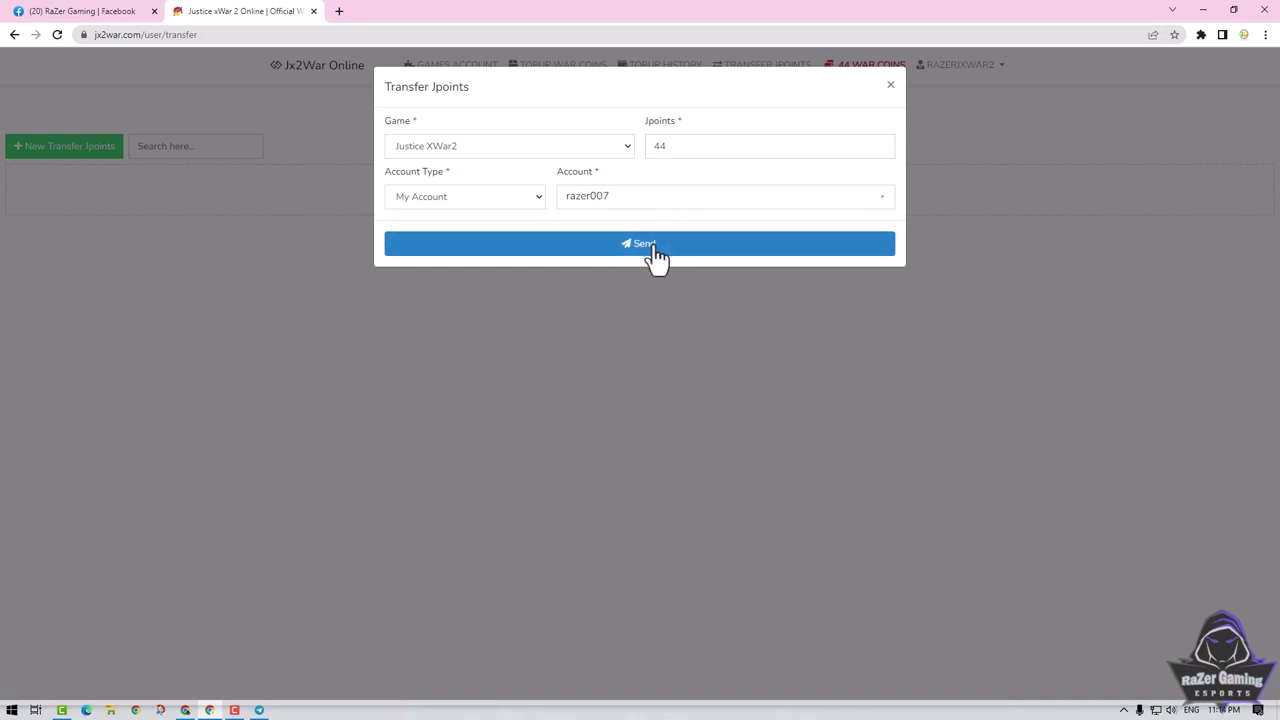
left_click(632, 249)
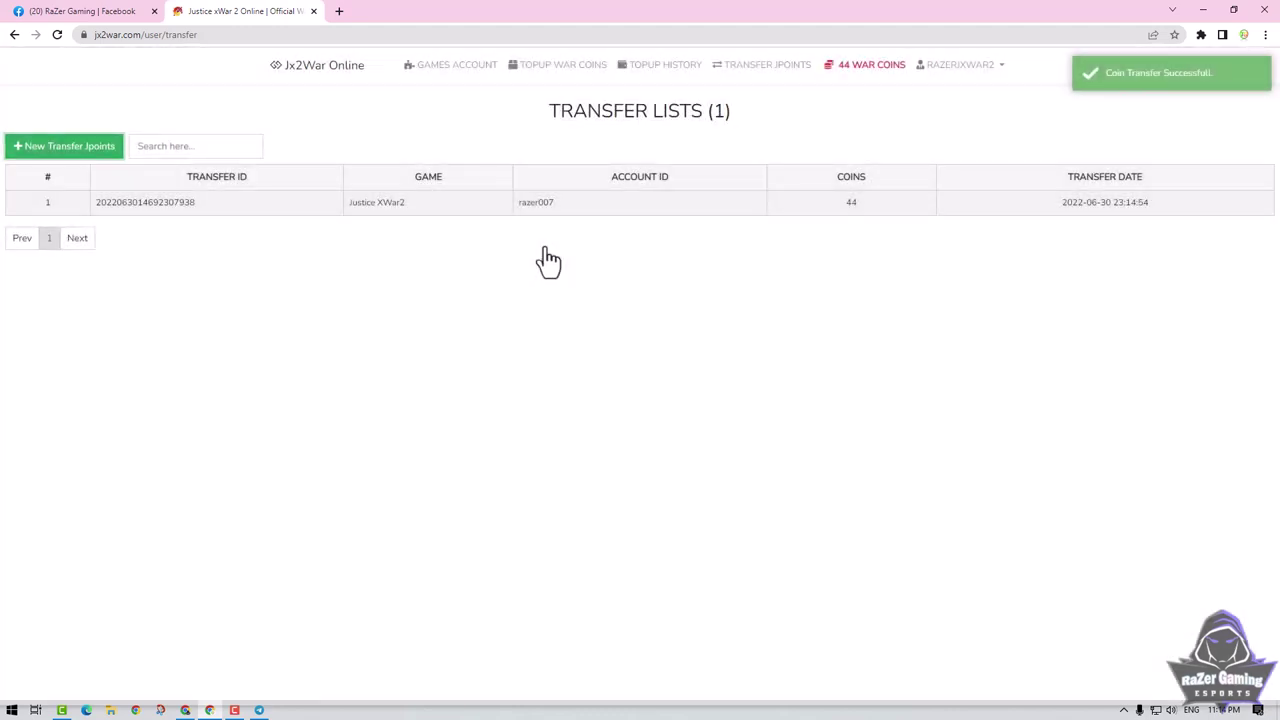